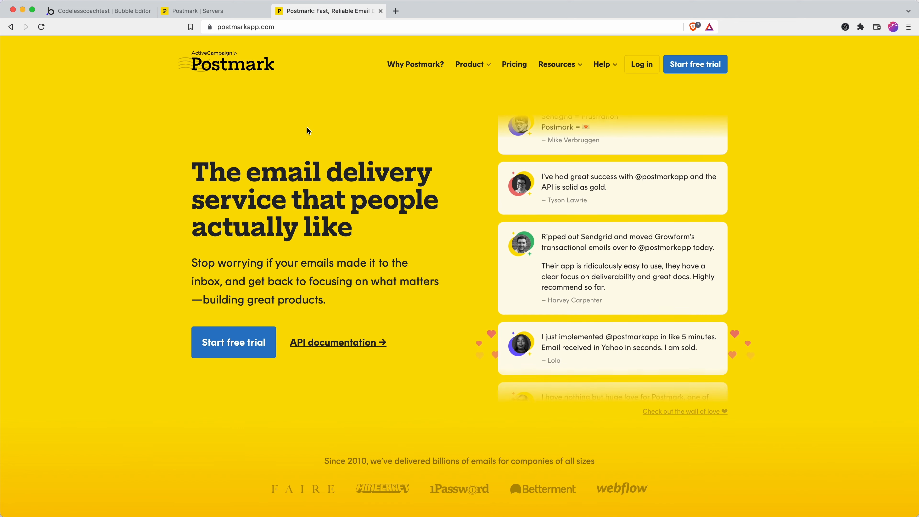
Go to the 'Postmark | Servers' tab and start creating a new server.
{"action": "left_click", "coordinate": [213, 12]}
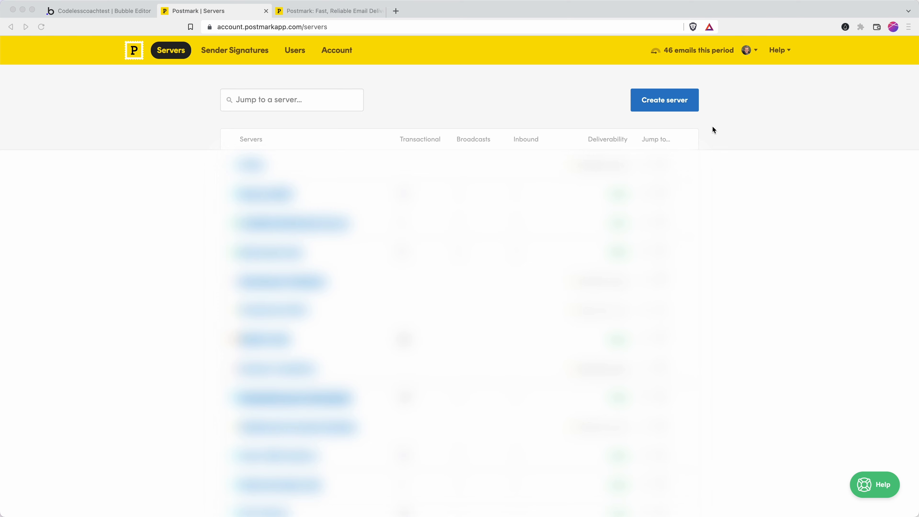
{"action": "left_click", "coordinate": [774, 96]}
{"action": "scroll", "coordinate": [357, 259], "scroll_direction": "down", "scroll_amount": 5}
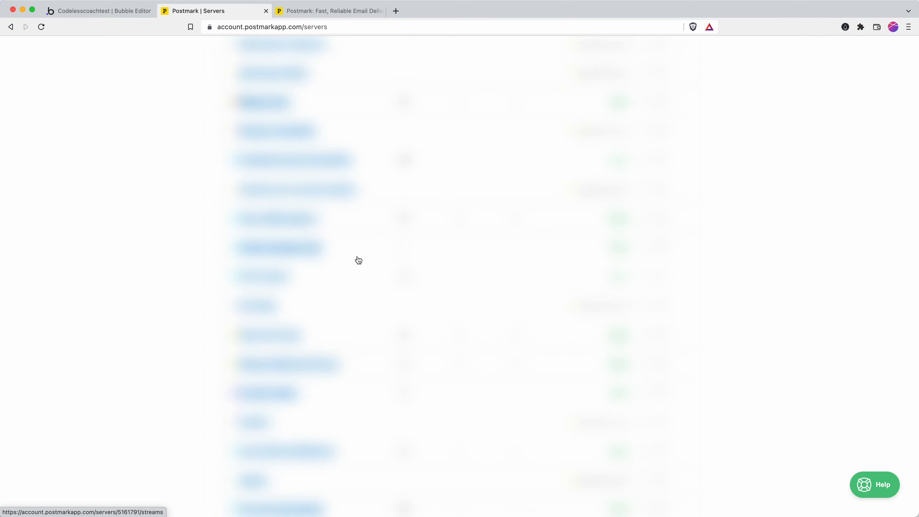
{"action": "scroll", "coordinate": [490, 242], "scroll_direction": "up", "scroll_amount": 5}
{"action": "scroll", "coordinate": [492, 242], "scroll_direction": "up", "scroll_amount": 1}
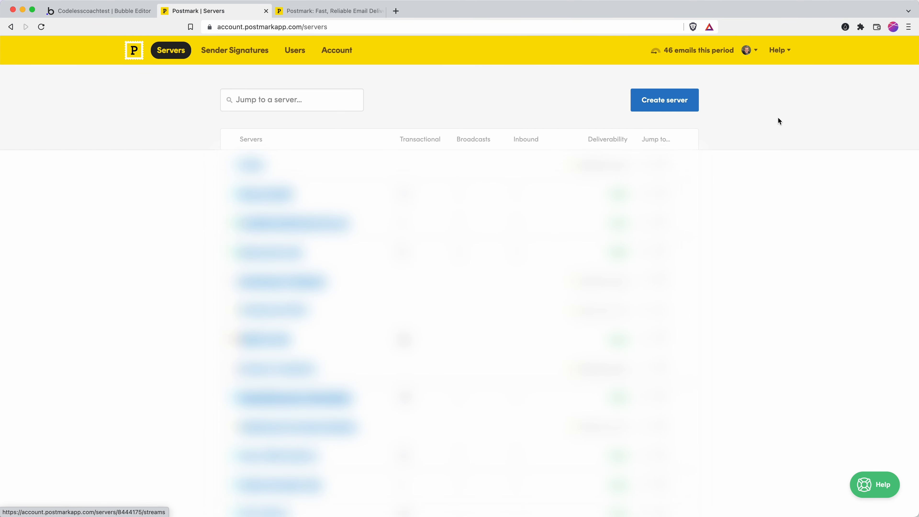
{"action": "left_click", "coordinate": [653, 98]}
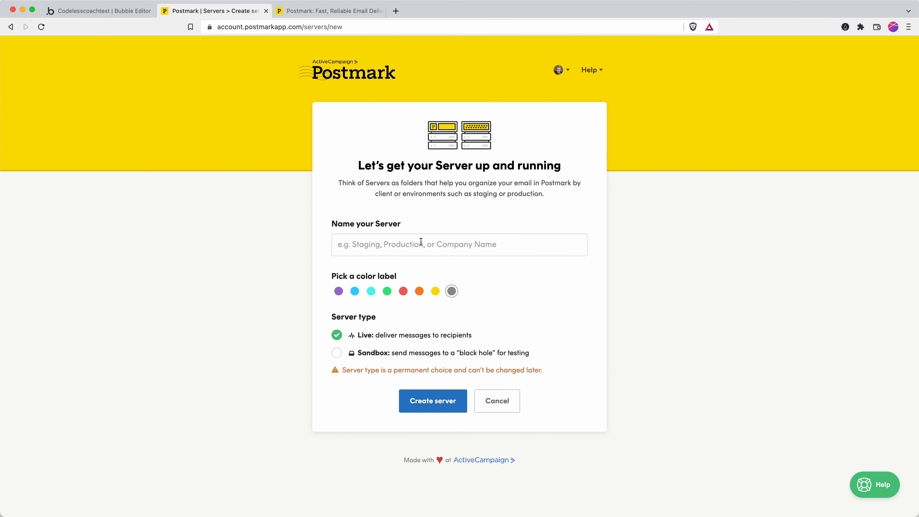
Create a Live Postmark server named 'Demo Video'.
{"action": "left_click", "coordinate": [420, 242]}
{"action": "type", "text": "Demo Video"}
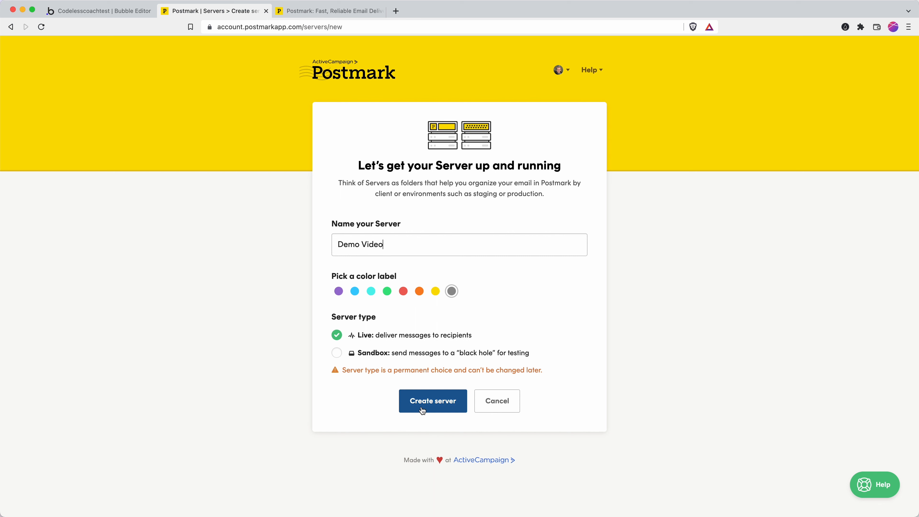
{"action": "left_click", "coordinate": [432, 403]}
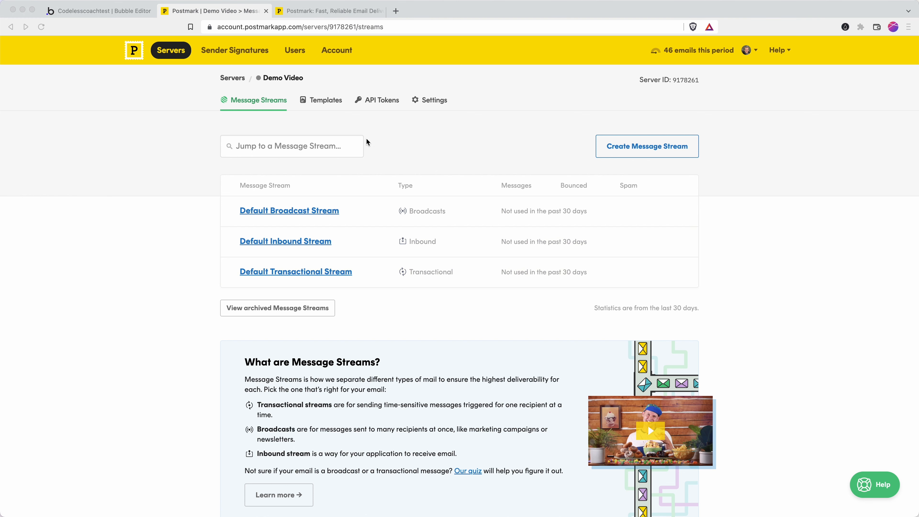
Open the Templates page of the Demo Video server.
{"action": "left_click", "coordinate": [348, 127]}
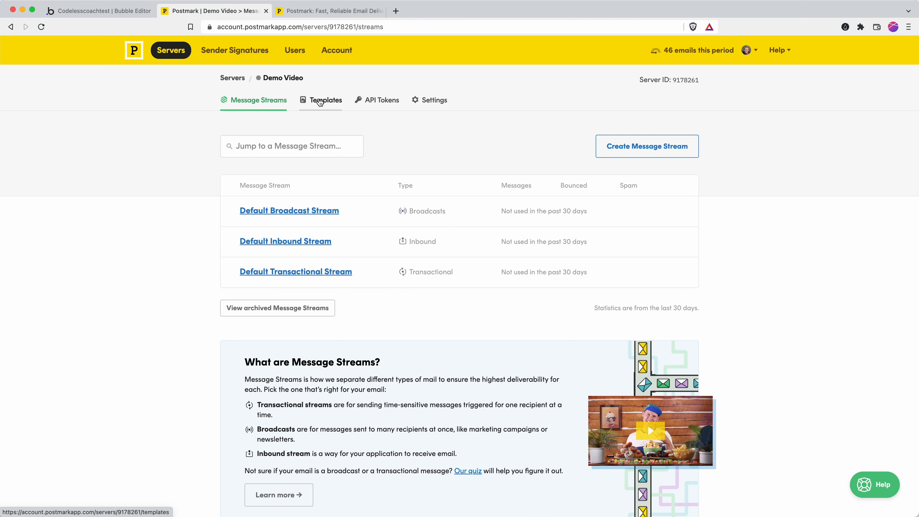
{"action": "left_click", "coordinate": [321, 102]}
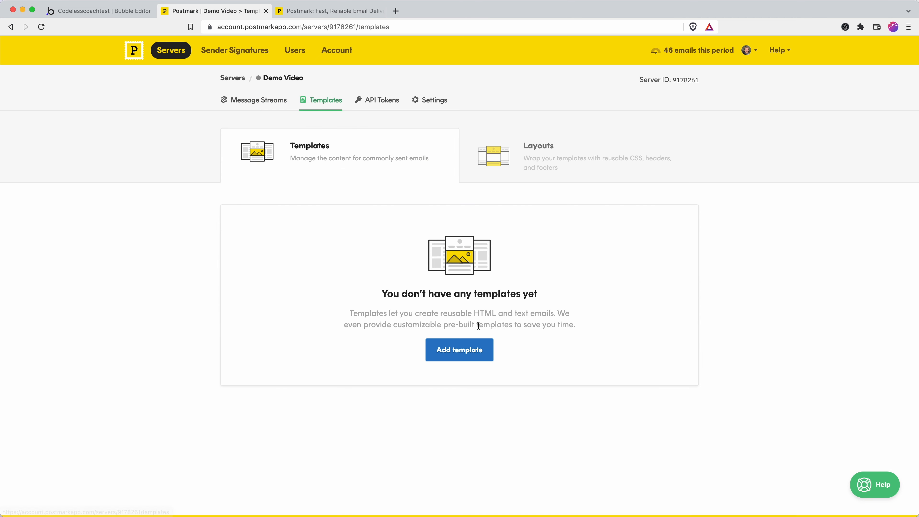
Use Add template on the empty Templates page to reach the starter template gallery.
{"action": "left_click", "coordinate": [465, 355]}
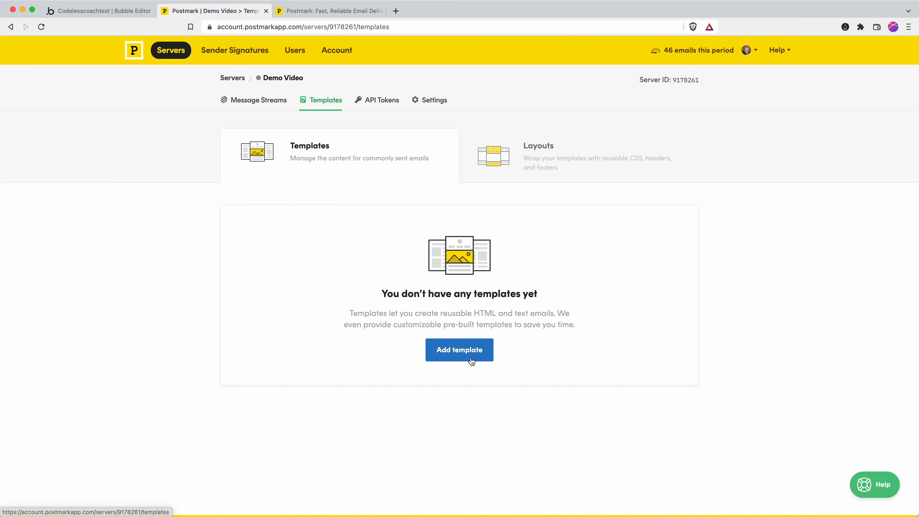
{"action": "left_click", "coordinate": [439, 359]}
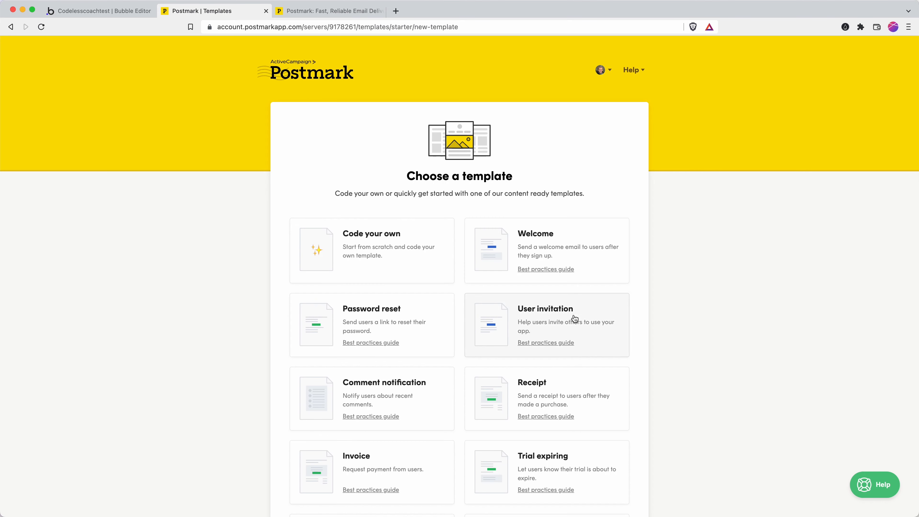
Create a template from the Welcome starter, keeping 'Add a new layout' checked.
{"action": "left_click", "coordinate": [536, 243]}
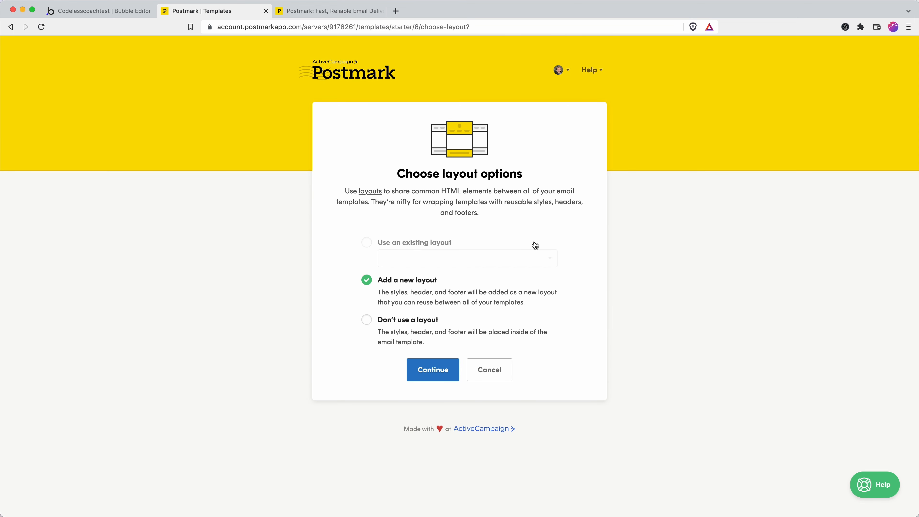
{"action": "left_click", "coordinate": [442, 371]}
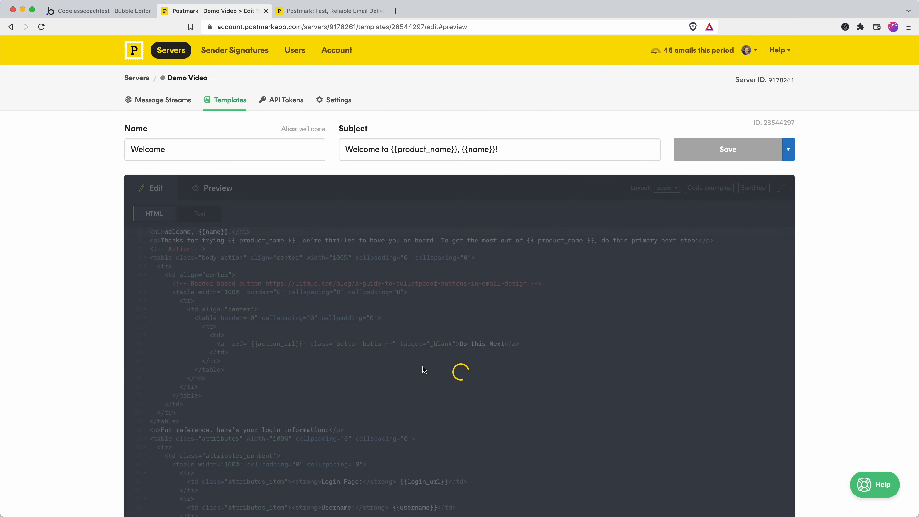
Scroll through the Welcome email preview, then switch to its HTML source in Edit.
{"action": "scroll", "coordinate": [127, 257], "scroll_direction": "down", "scroll_amount": 2}
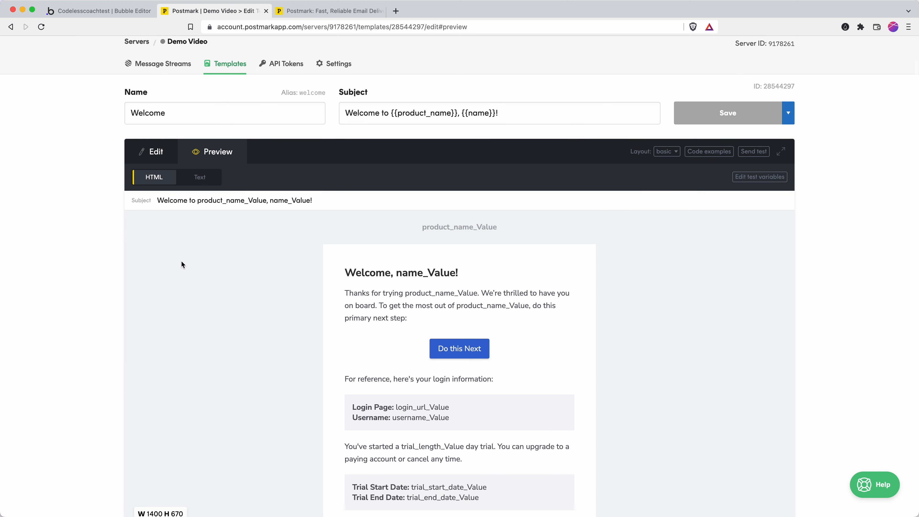
{"action": "scroll", "coordinate": [184, 264], "scroll_direction": "down", "scroll_amount": 4}
{"action": "scroll", "coordinate": [186, 262], "scroll_direction": "up", "scroll_amount": 1}
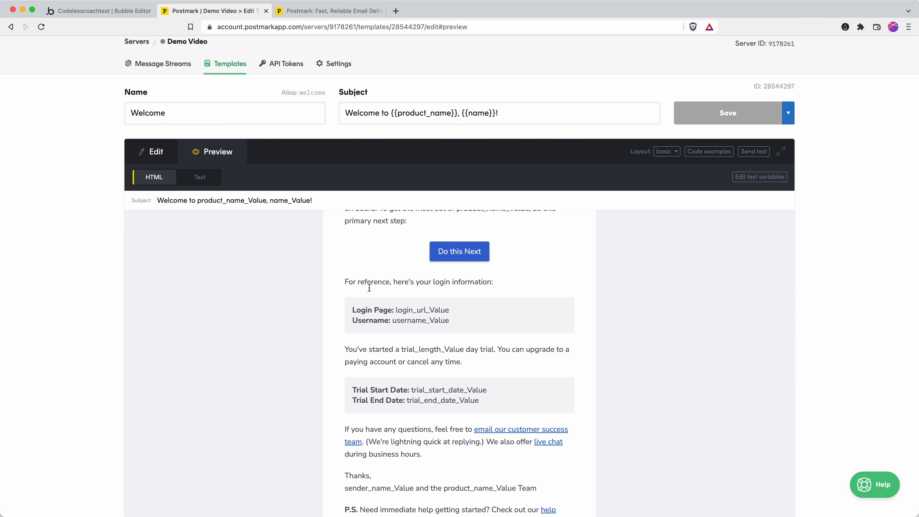
{"action": "scroll", "coordinate": [406, 317], "scroll_direction": "down", "scroll_amount": 5}
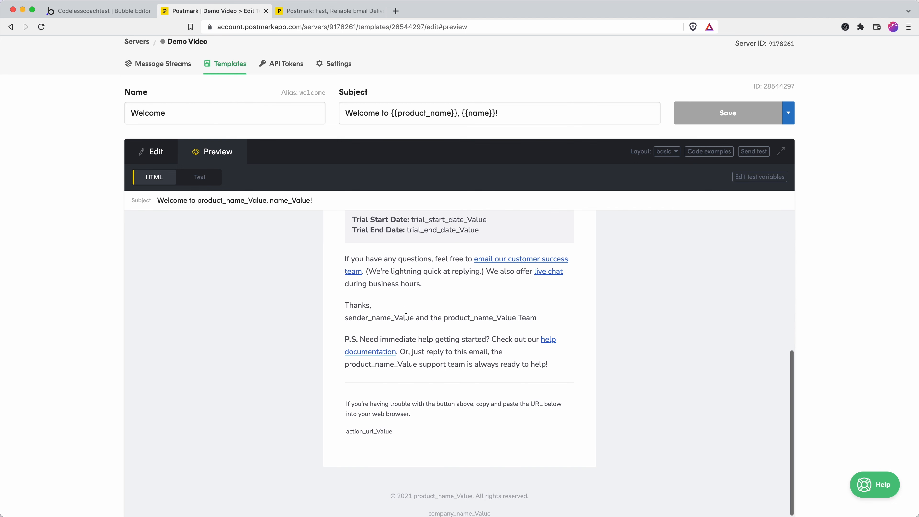
{"action": "scroll", "coordinate": [406, 317], "scroll_direction": "down", "scroll_amount": 1}
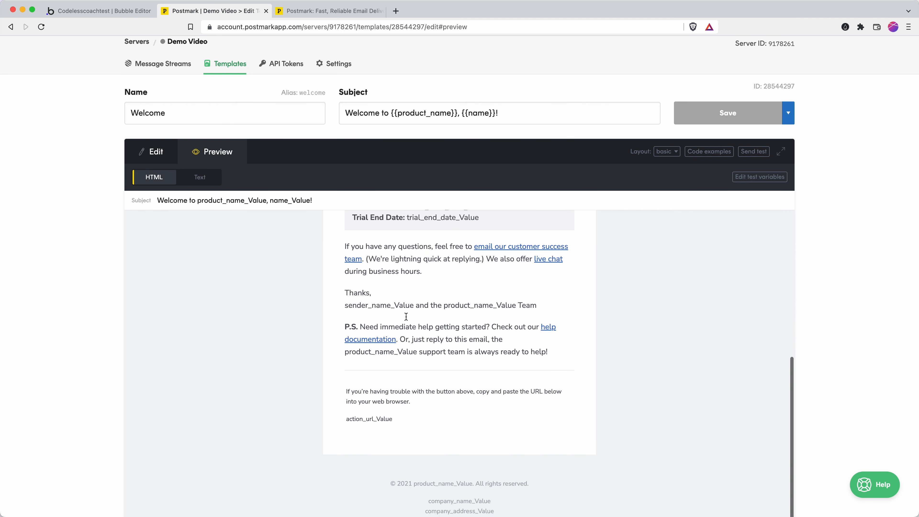
{"action": "scroll", "coordinate": [406, 316], "scroll_direction": "up", "scroll_amount": 12}
{"action": "scroll", "coordinate": [406, 317], "scroll_direction": "up", "scroll_amount": 1}
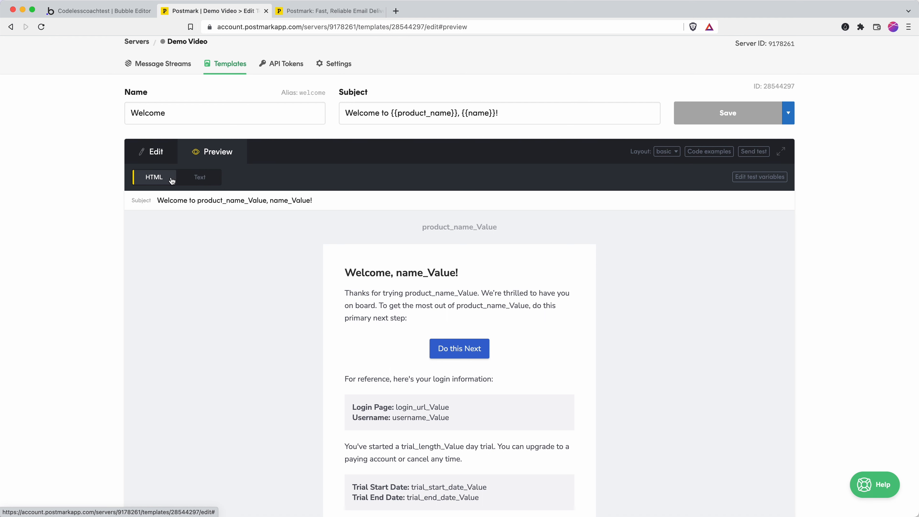
{"action": "left_click", "coordinate": [157, 160]}
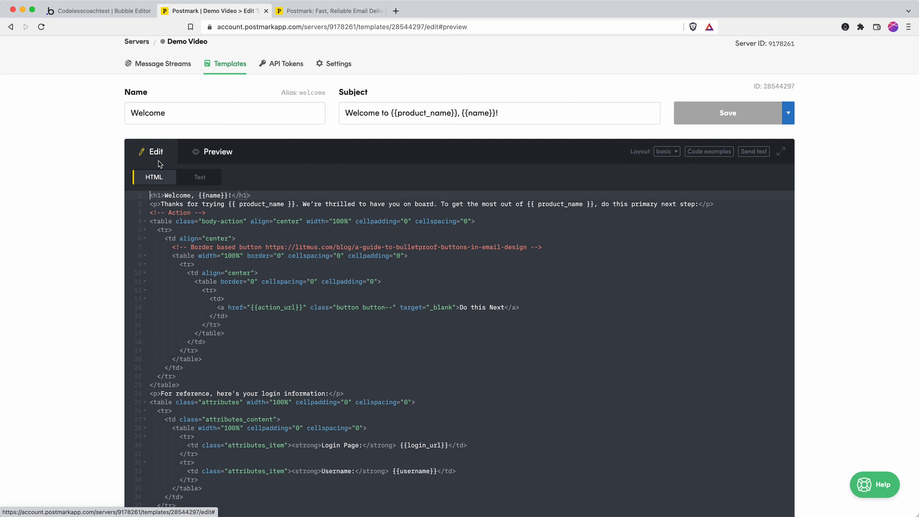
{"action": "scroll", "coordinate": [225, 261], "scroll_direction": "down", "scroll_amount": 10}
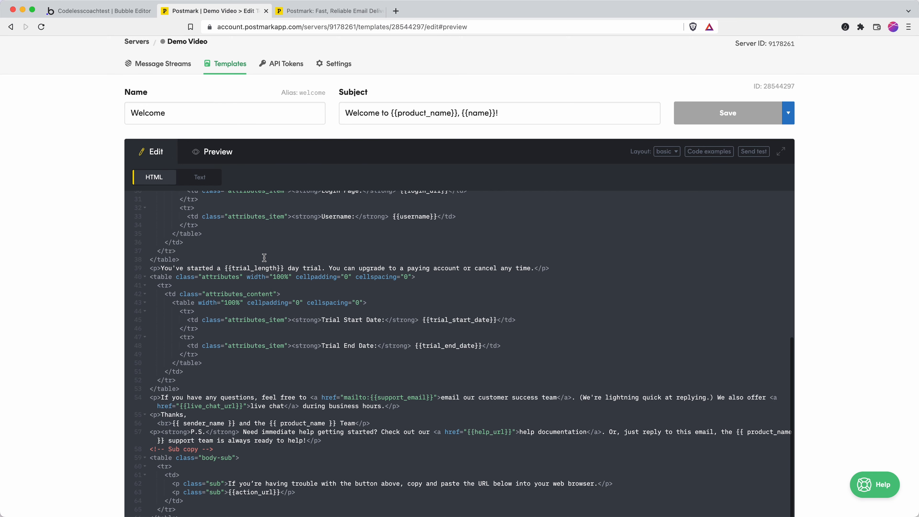
{"action": "scroll", "coordinate": [265, 258], "scroll_direction": "up", "scroll_amount": 10}
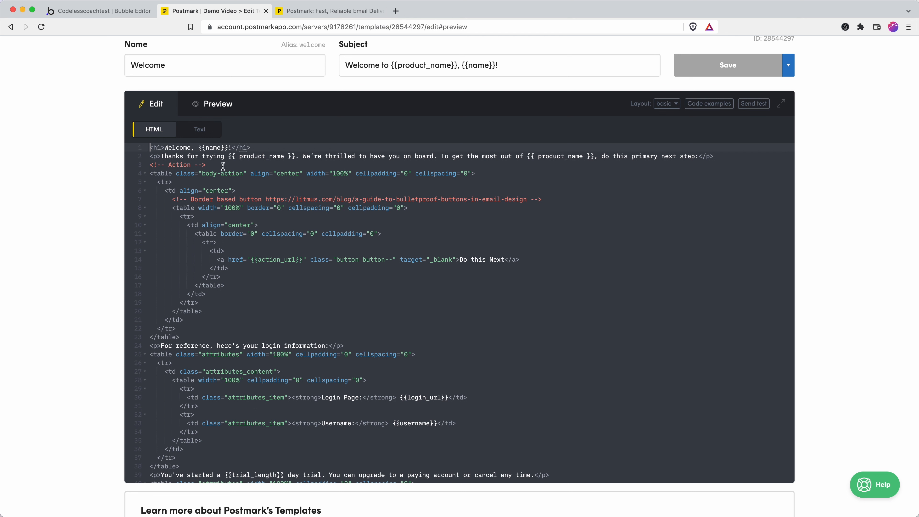
{"action": "left_click_drag", "start_coordinate": [198, 148], "coordinate": [233, 147]}
{"action": "left_click", "coordinate": [241, 168]}
{"action": "scroll", "coordinate": [308, 252], "scroll_direction": "down", "scroll_amount": 5}
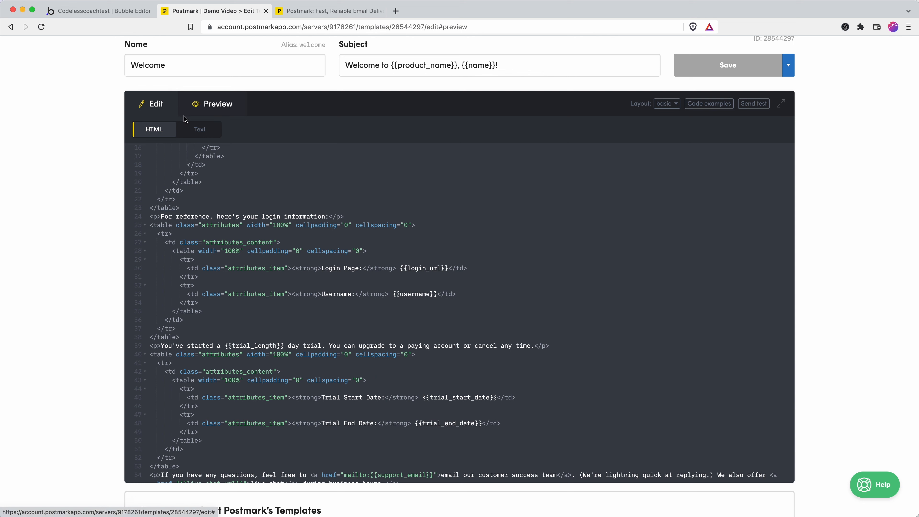
{"action": "left_click", "coordinate": [195, 129]}
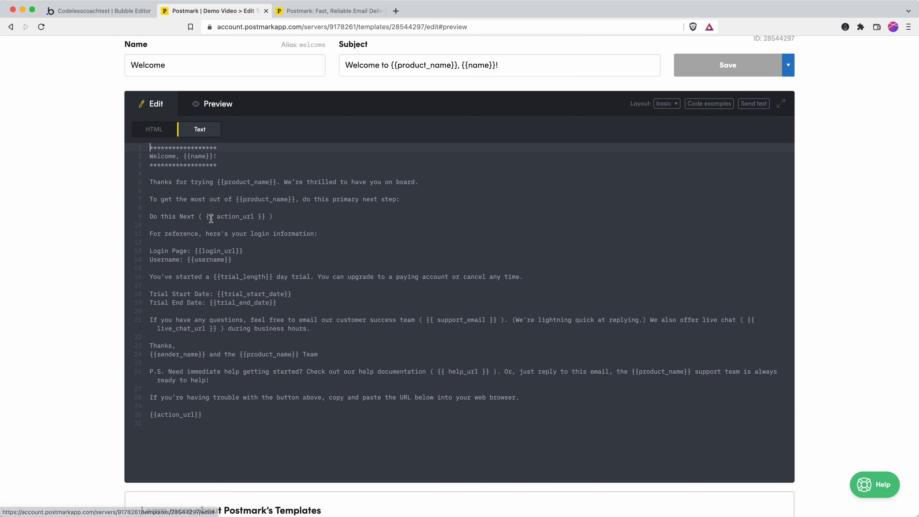
{"action": "left_click", "coordinate": [212, 217]}
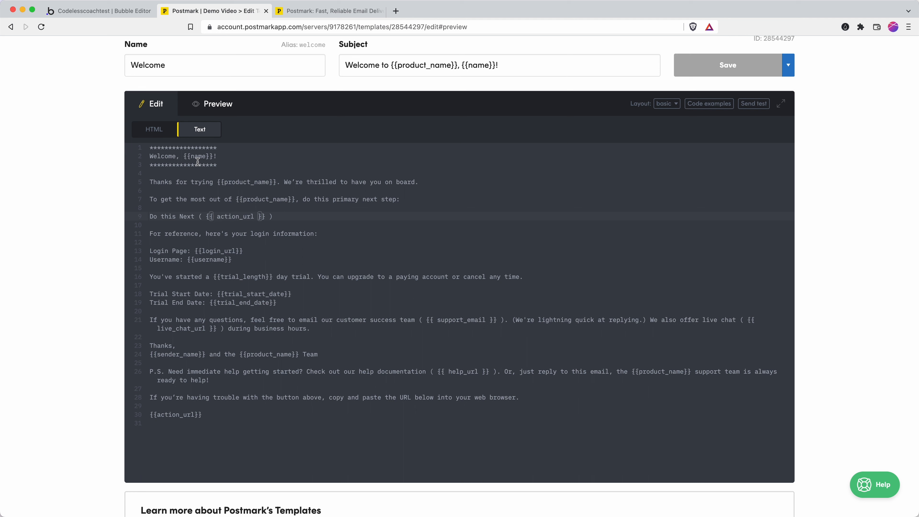
{"action": "left_click", "coordinate": [213, 109]}
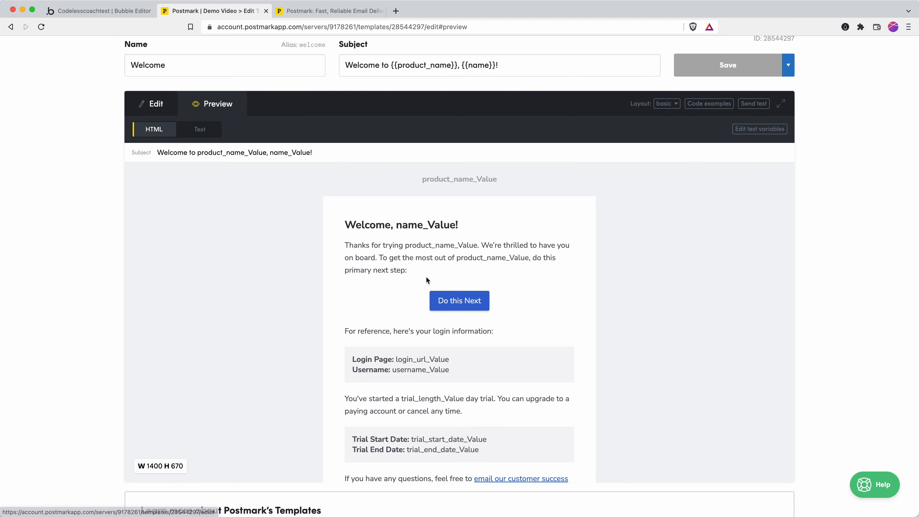
{"action": "scroll", "coordinate": [387, 344], "scroll_direction": "down", "scroll_amount": 3}
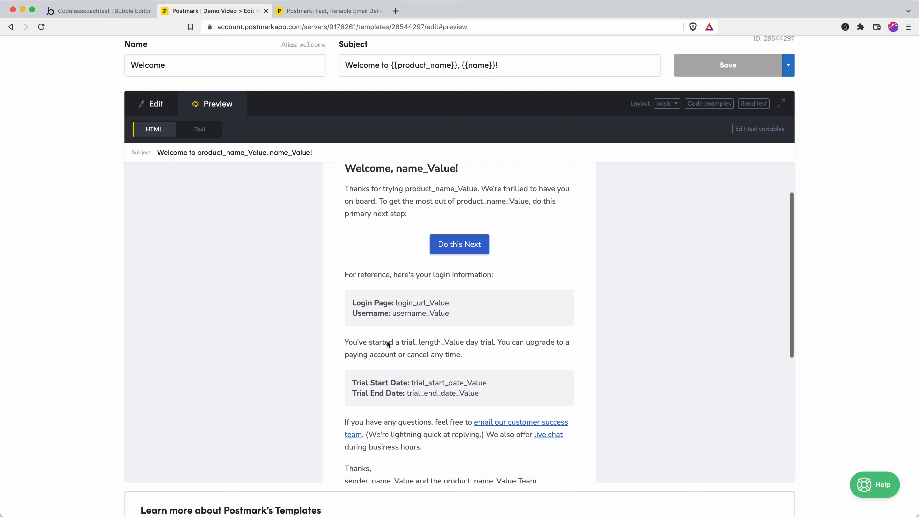
{"action": "left_click", "coordinate": [159, 105]}
{"action": "left_click", "coordinate": [172, 137]}
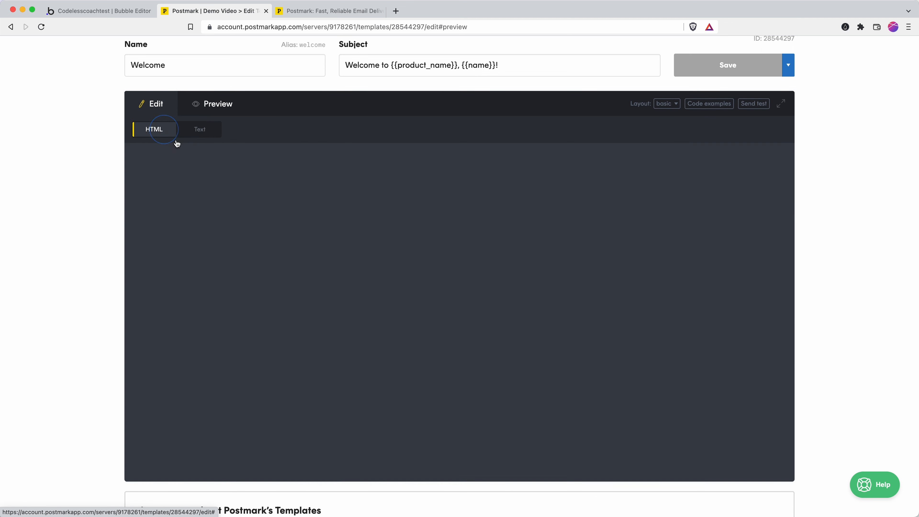
Delete the trial dates table, login details, and trial and questions paragraphs from the HTML.
{"action": "scroll", "coordinate": [349, 308], "scroll_direction": "down", "scroll_amount": 5}
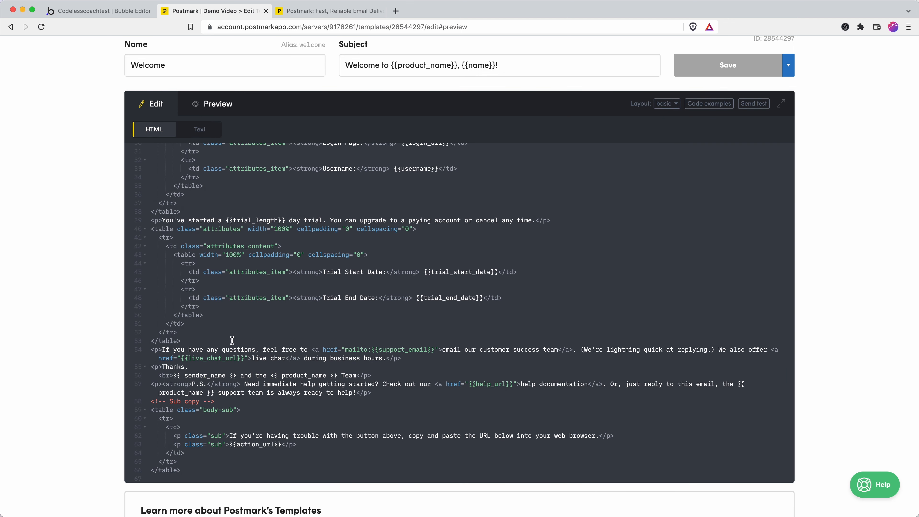
{"action": "left_click", "coordinate": [183, 341]}
{"action": "left_click_drag", "start_coordinate": [183, 341], "coordinate": [128, 228]}
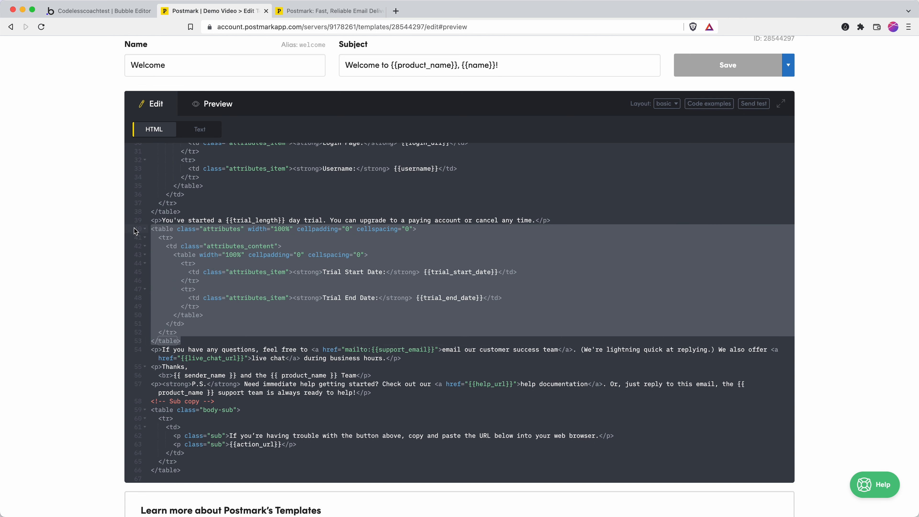
{"action": "key", "text": "BackSpace"}
{"action": "key", "text": "BackSpace"}
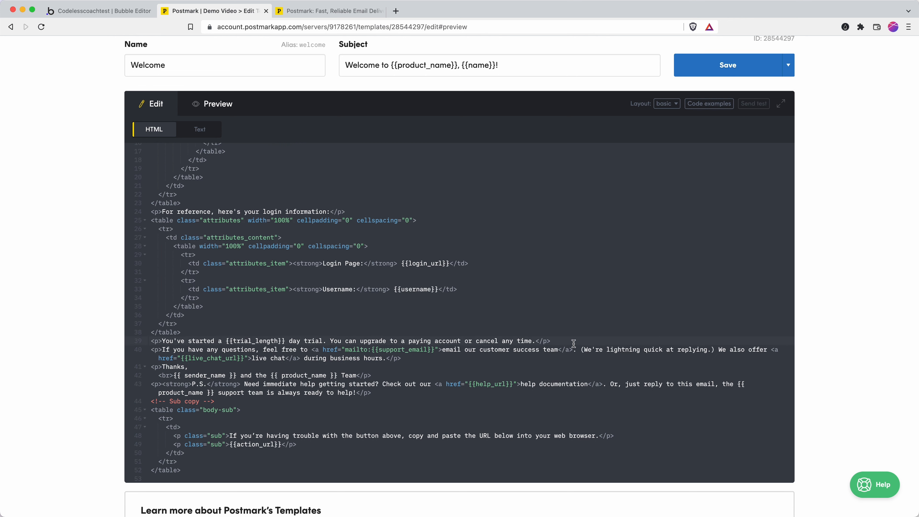
{"action": "left_click_drag", "start_coordinate": [574, 344], "coordinate": [415, 315]}
{"action": "left_click", "coordinate": [414, 314]}
{"action": "left_click_drag", "start_coordinate": [193, 331], "coordinate": [134, 358]}
{"action": "key", "text": "BackSpace"}
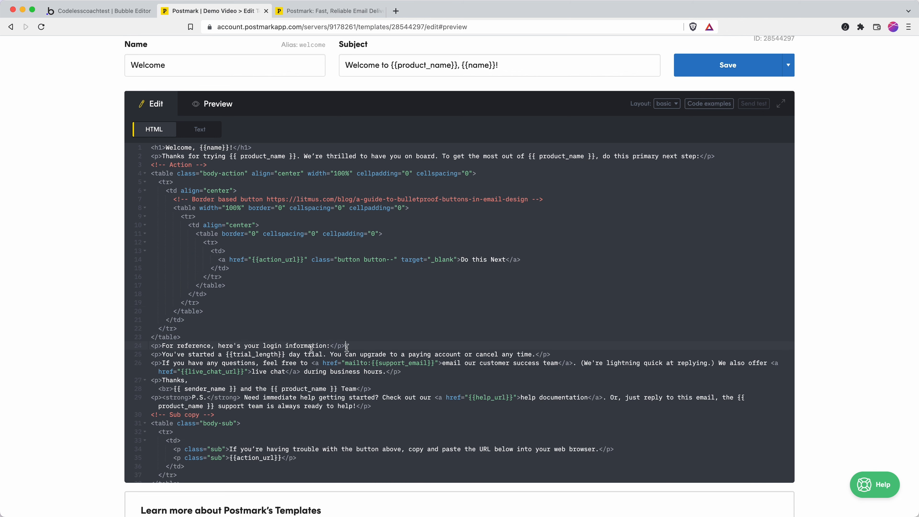
{"action": "key", "text": "BackSpace"}
{"action": "left_click_drag", "start_coordinate": [365, 346], "coordinate": [102, 343]}
{"action": "key", "text": "BackSpace"}
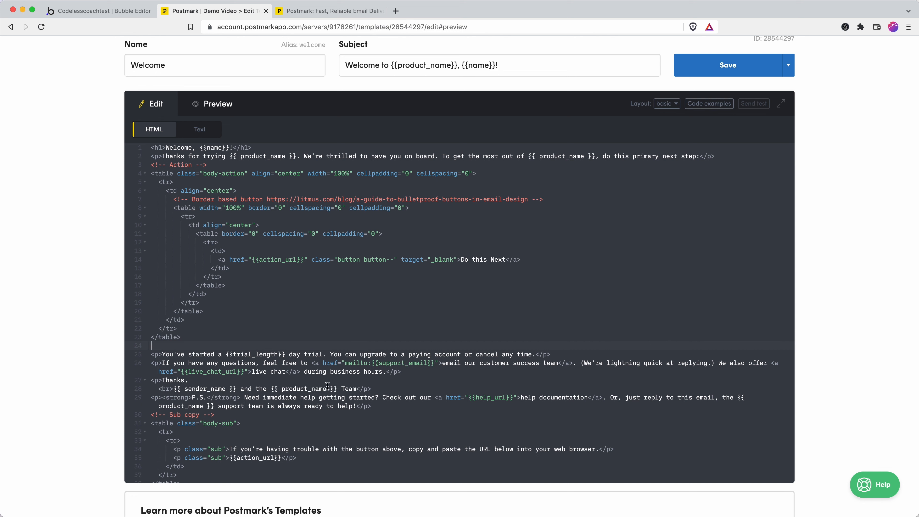
{"action": "left_click_drag", "start_coordinate": [404, 369], "coordinate": [125, 349]}
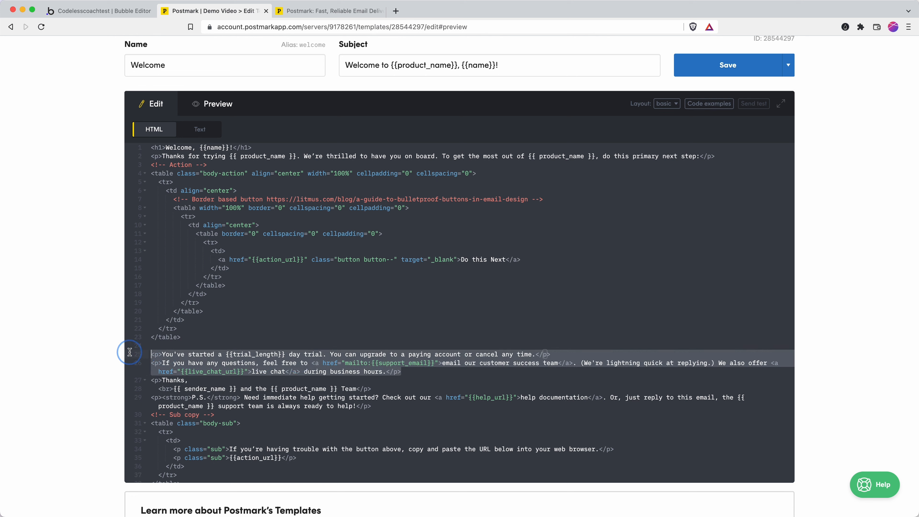
{"action": "key", "text": "BackSpace"}
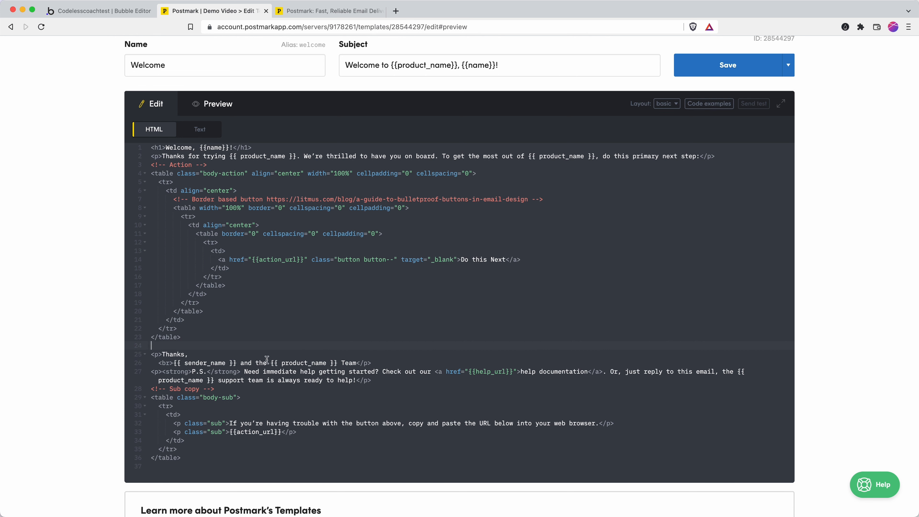
Remove the P.S. paragraph, check the preview, and save the Welcome template.
{"action": "left_click", "coordinate": [244, 105]}
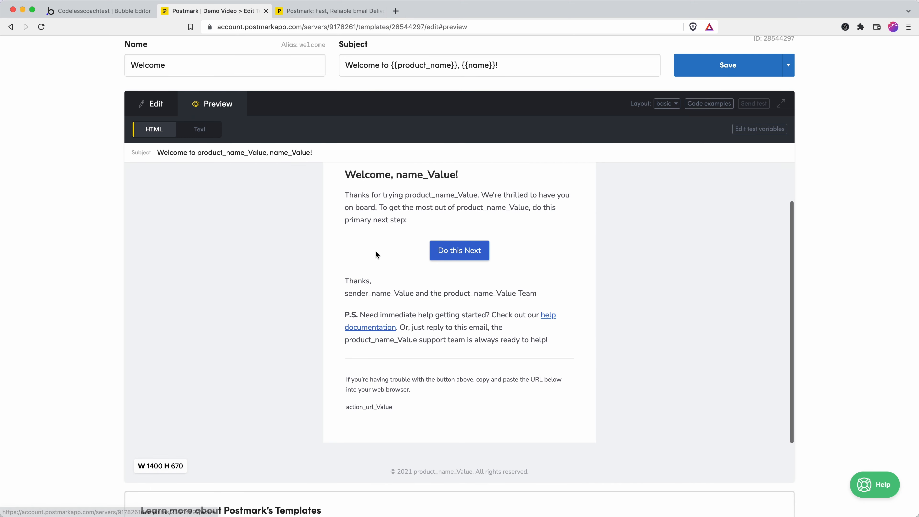
{"action": "left_click", "coordinate": [173, 105]}
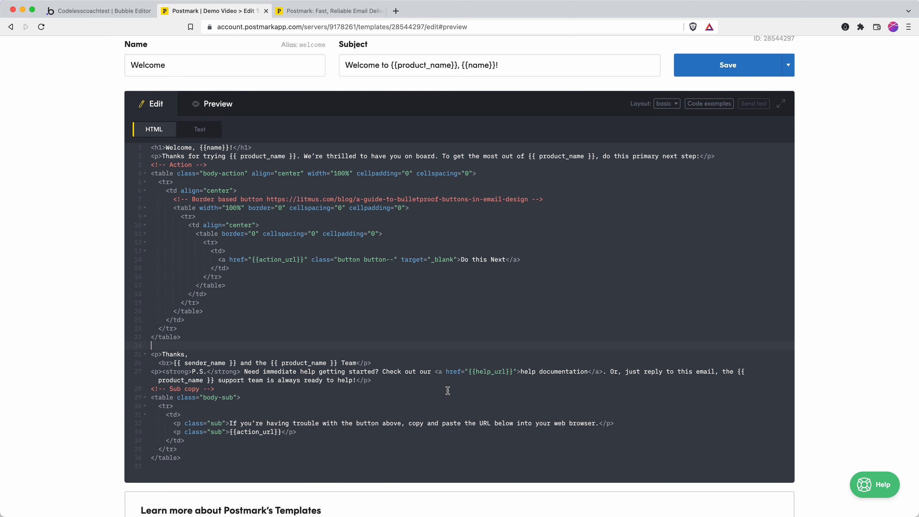
{"action": "left_click", "coordinate": [490, 371]}
{"action": "left_click_drag", "start_coordinate": [372, 380], "coordinate": [139, 365]}
{"action": "key", "text": "BackSpace"}
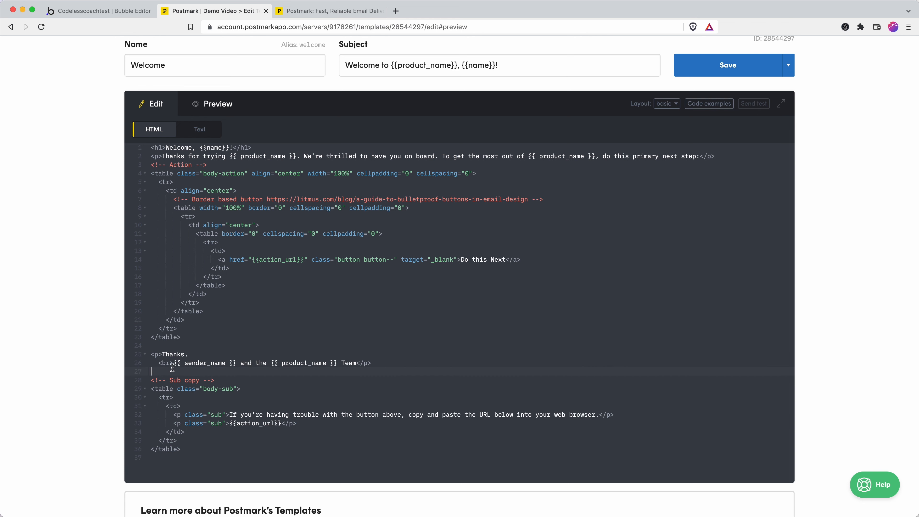
{"action": "left_click", "coordinate": [221, 106]}
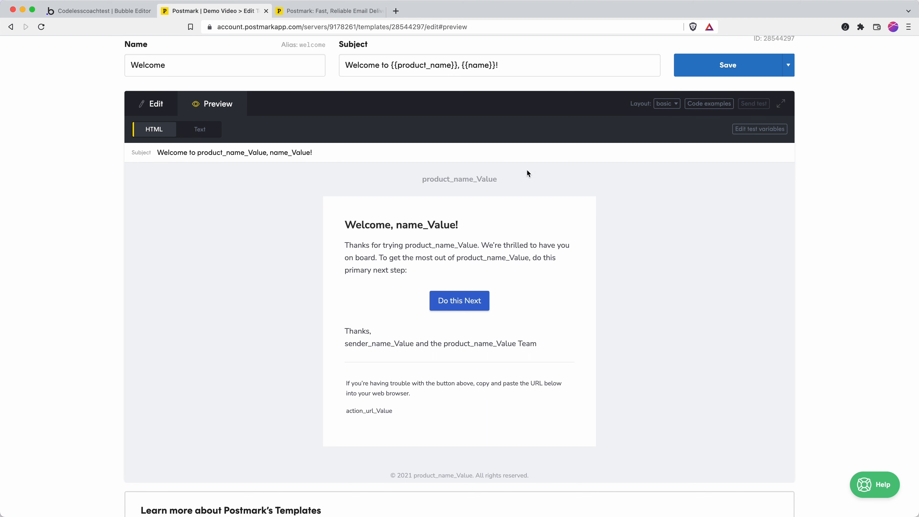
{"action": "left_click", "coordinate": [694, 67]}
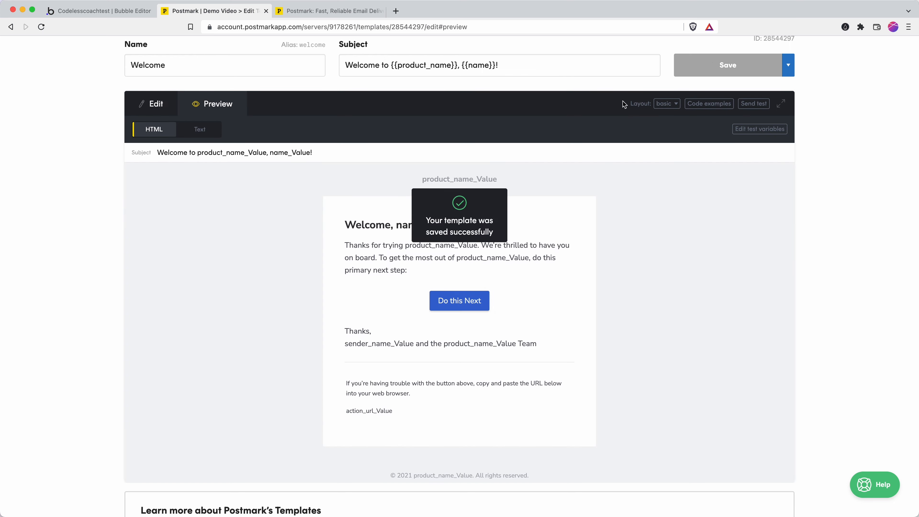
In Bubble's API Connector, add another API and name it 'Postmark'.
{"action": "left_click", "coordinate": [77, 14]}
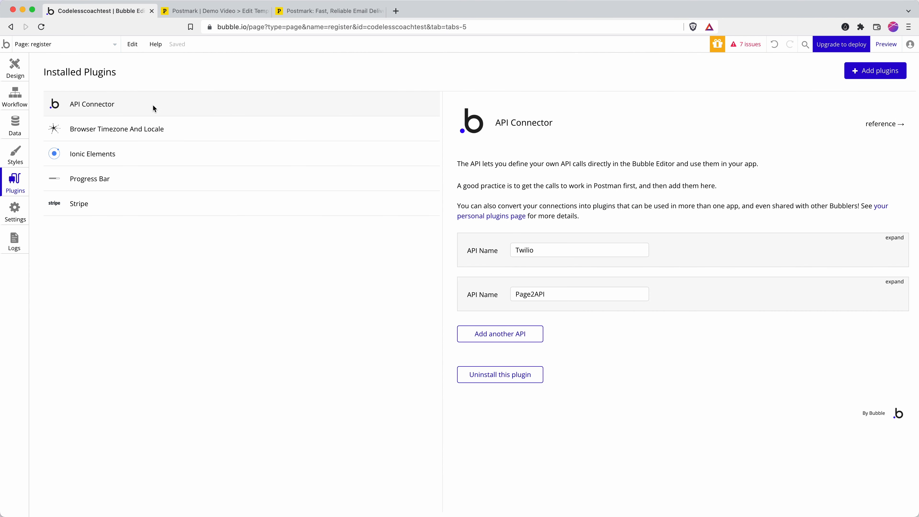
{"action": "left_click", "coordinate": [500, 334]}
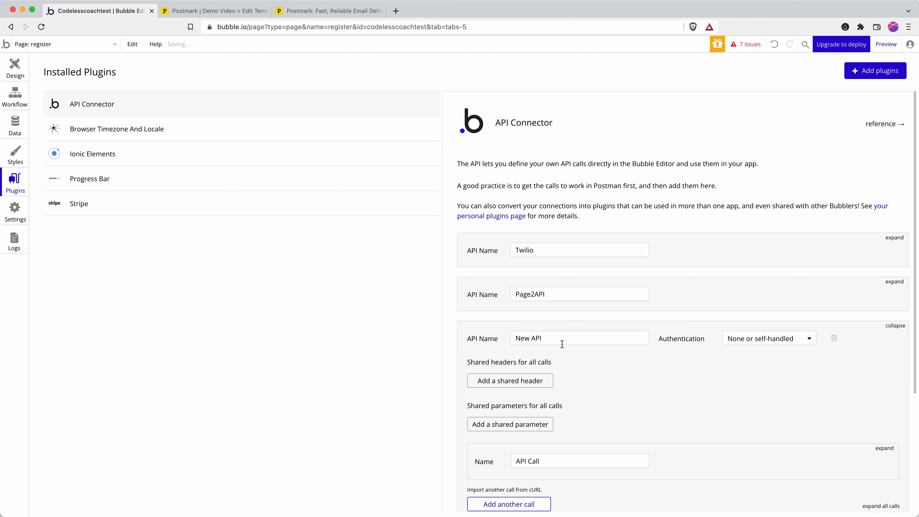
{"action": "triple_click", "coordinate": [563, 342]}
{"action": "type", "text": "Postmark"}
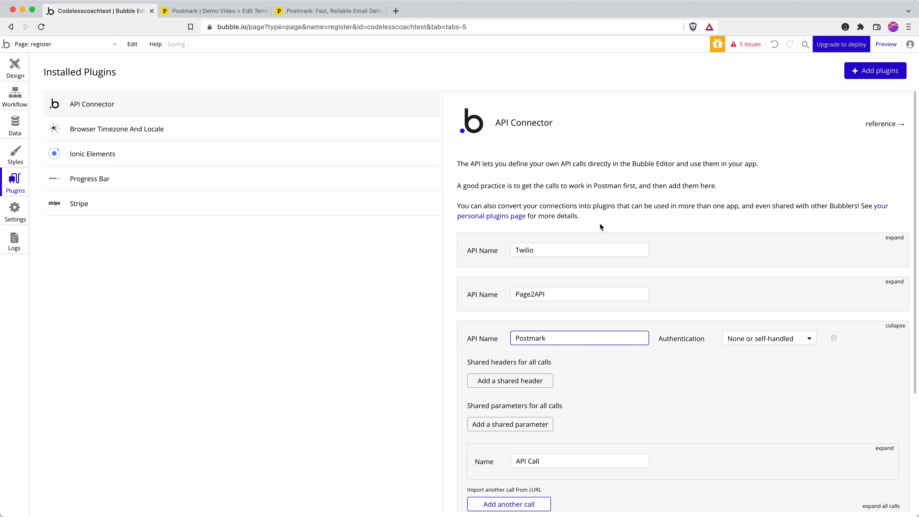
{"action": "scroll", "coordinate": [601, 224], "scroll_direction": "down", "scroll_amount": 5}
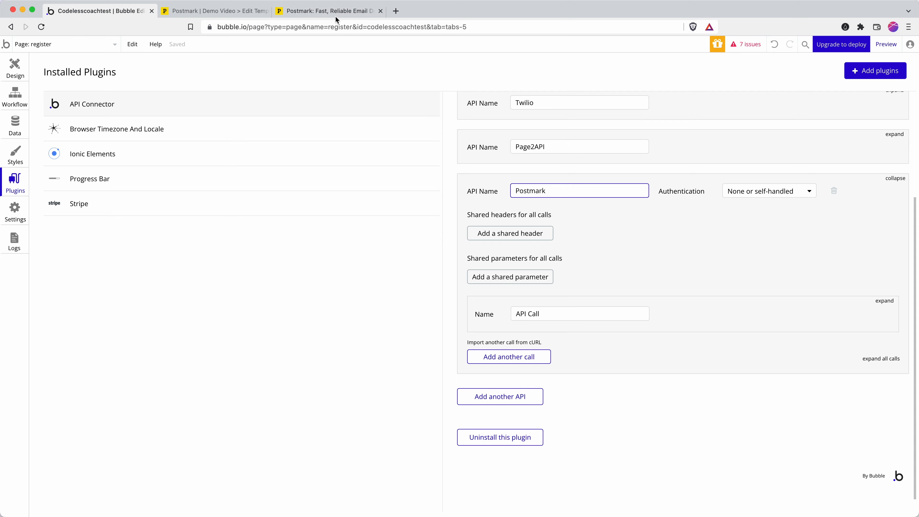
Return to the Postmark Welcome template tab and close the extra Postmark tab.
{"action": "left_click", "coordinate": [323, 11]}
{"action": "left_click", "coordinate": [216, 11]}
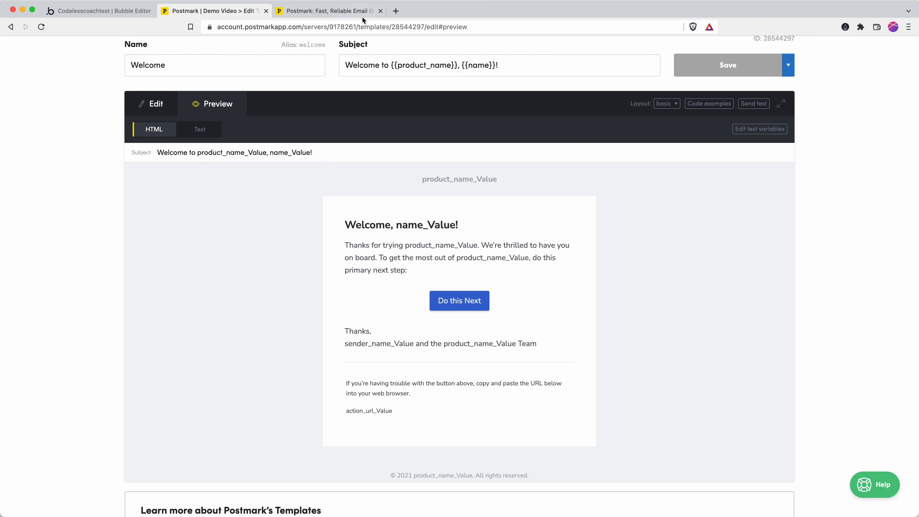
{"action": "left_click", "coordinate": [381, 11]}
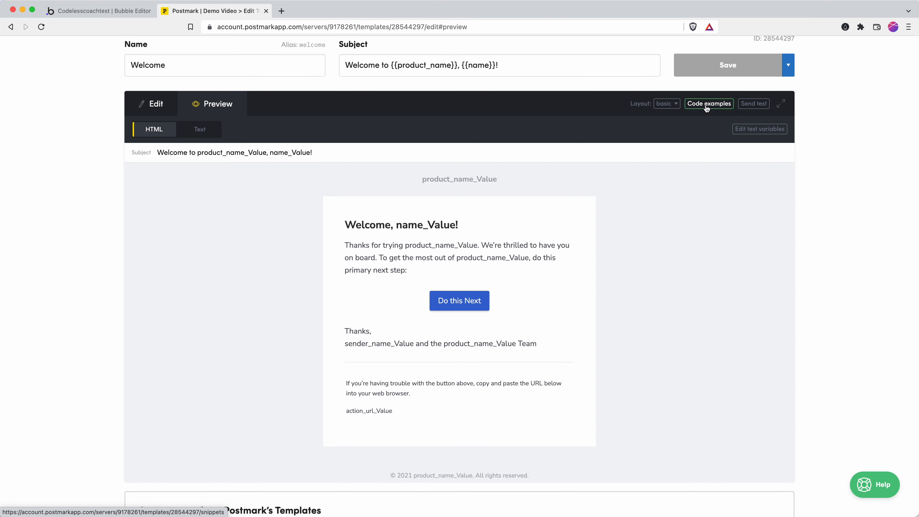
Open the template's curl code example and copy the withTemplate endpoint URL.
{"action": "left_click", "coordinate": [705, 105]}
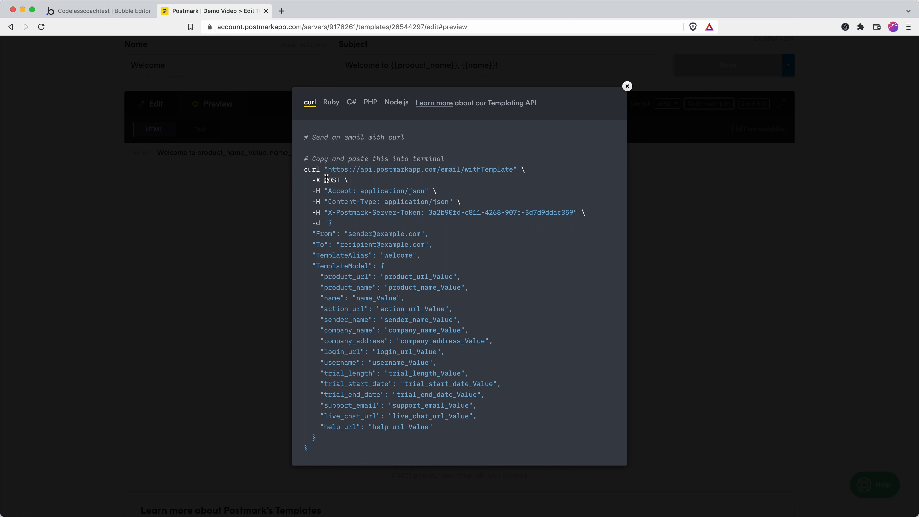
{"action": "left_click_drag", "start_coordinate": [328, 169], "coordinate": [513, 171]}
{"action": "key", "text": "super+c"}
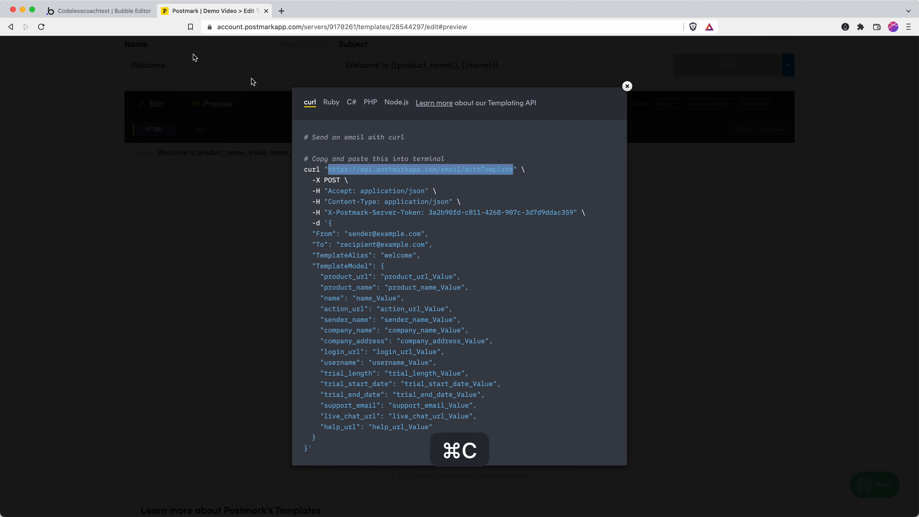
Name the Bubble call 'Send welcome email', set it to POST, and paste the endpoint URL.
{"action": "left_click", "coordinate": [120, 10]}
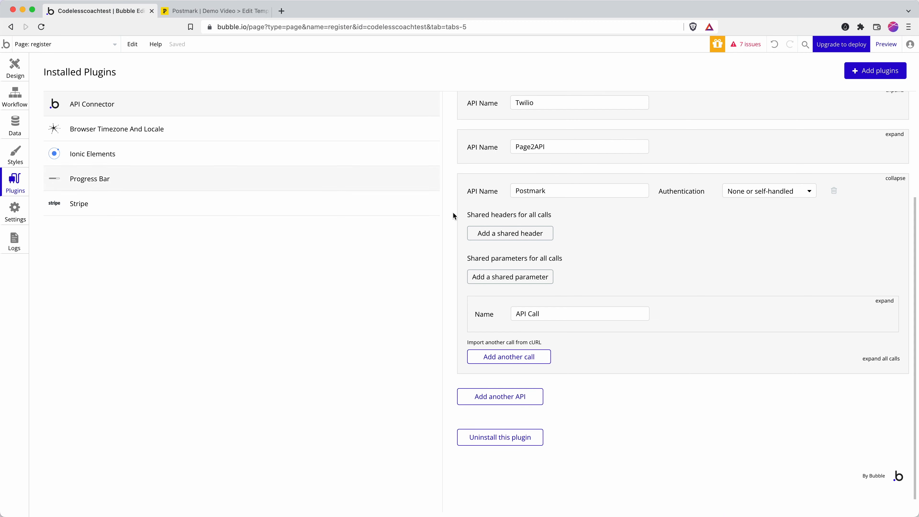
{"action": "left_click", "coordinate": [886, 300]}
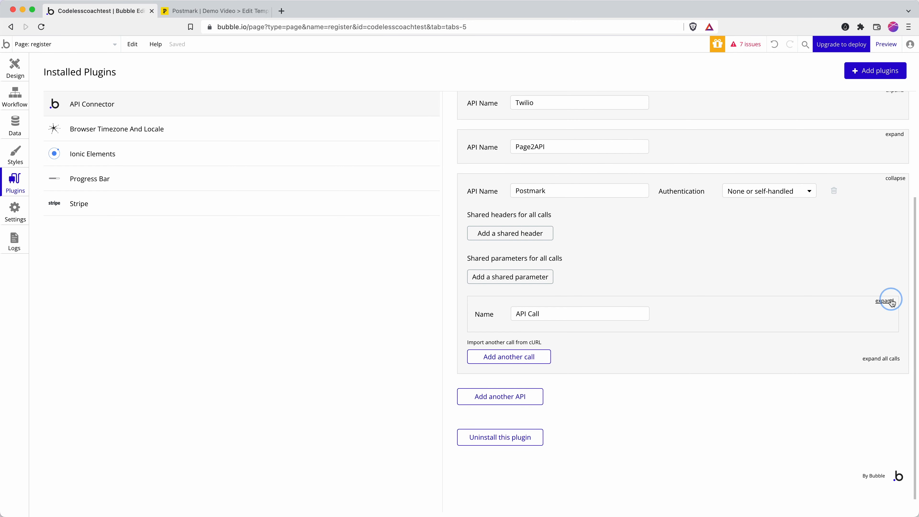
{"action": "triple_click", "coordinate": [593, 315]}
{"action": "type", "text": "Send welc"}
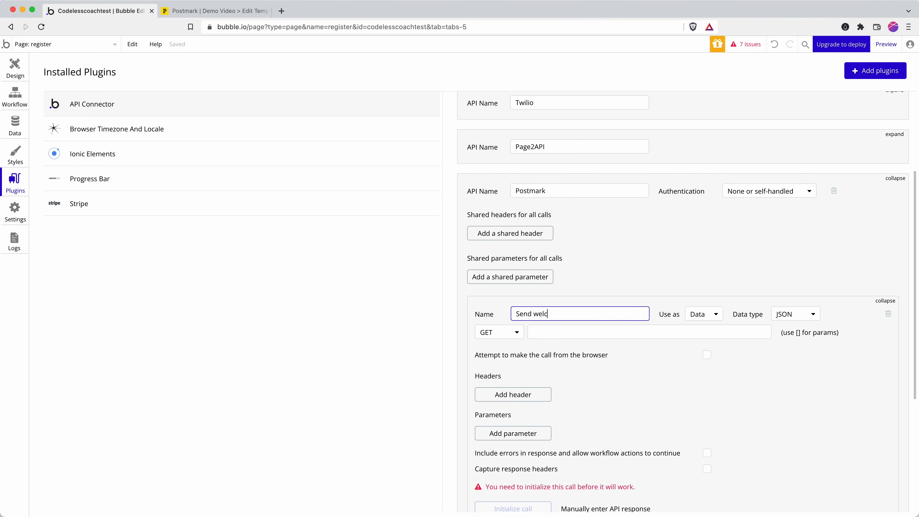
{"action": "type", "text": "ome email"}
{"action": "left_click", "coordinate": [489, 335]}
{"action": "left_click", "coordinate": [497, 360]}
{"action": "left_click", "coordinate": [545, 332]}
{"action": "key", "text": "super+v"}
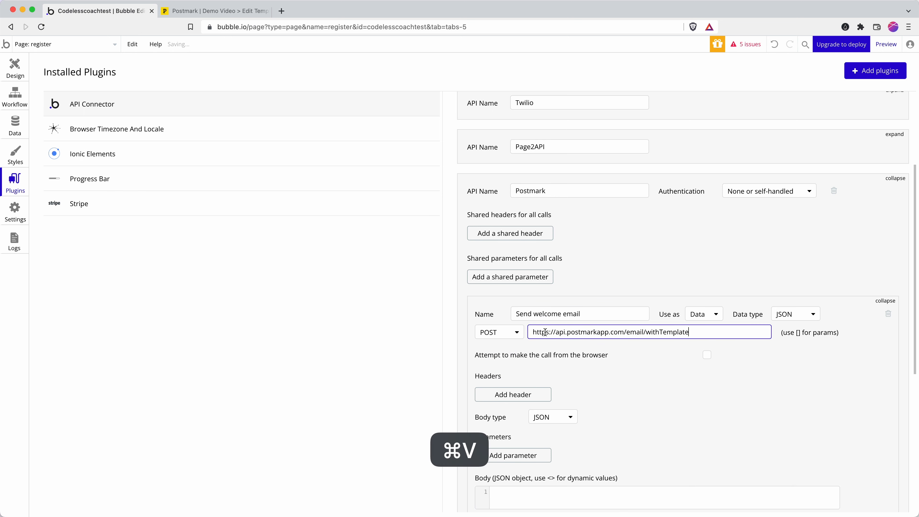
{"action": "left_click", "coordinate": [228, 16]}
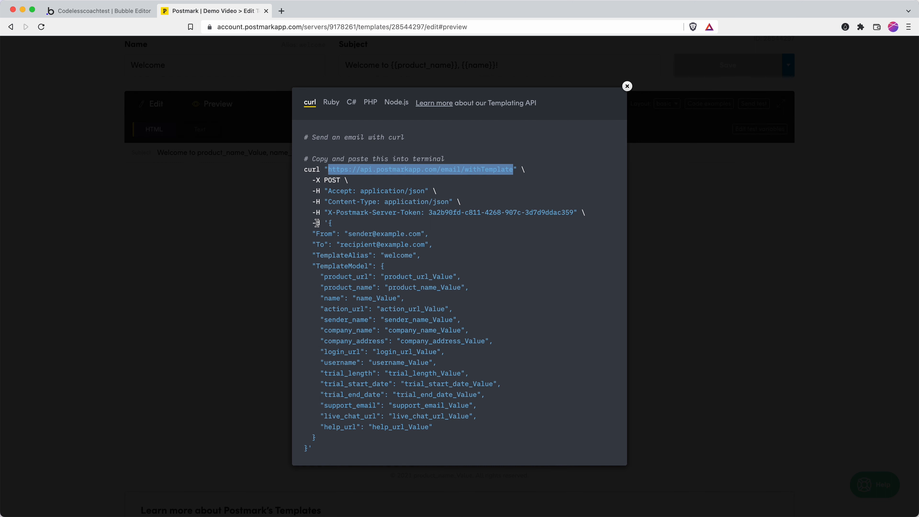
Add a shared Accept header set to application/json, copied from the curl example.
{"action": "double_click", "coordinate": [329, 191]}
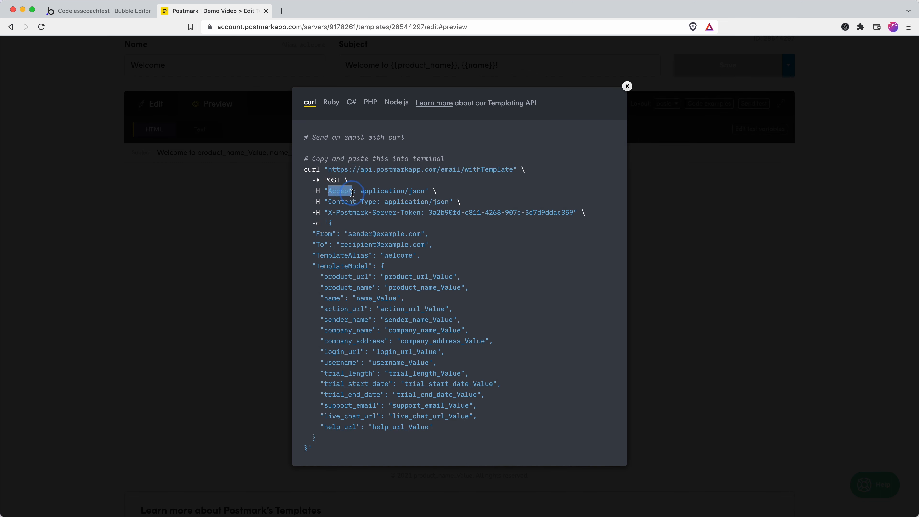
{"action": "key", "text": "super+c"}
{"action": "left_click", "coordinate": [101, 11]}
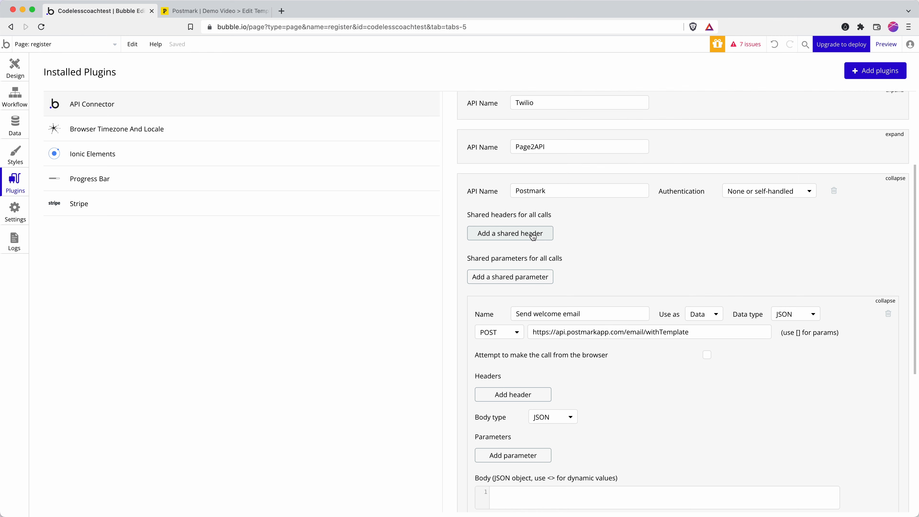
{"action": "scroll", "coordinate": [621, 329], "scroll_direction": "down", "scroll_amount": 2}
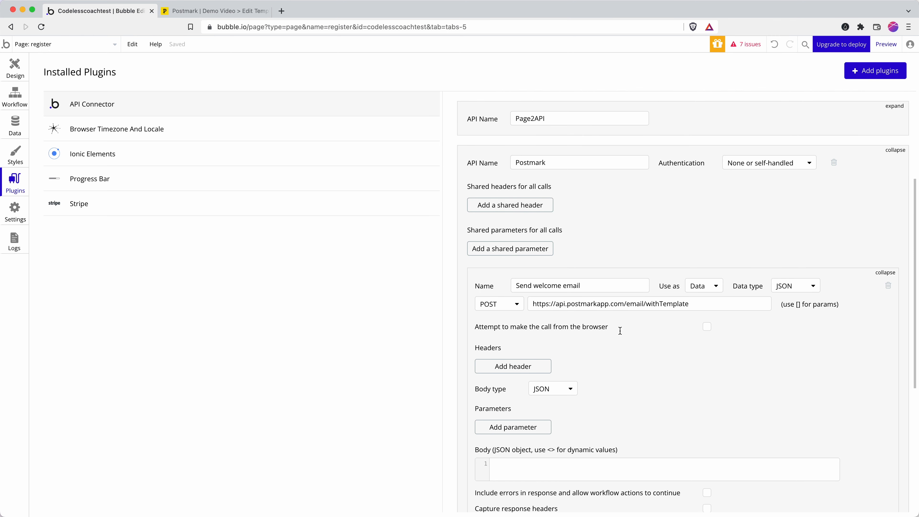
{"action": "left_click", "coordinate": [510, 205]}
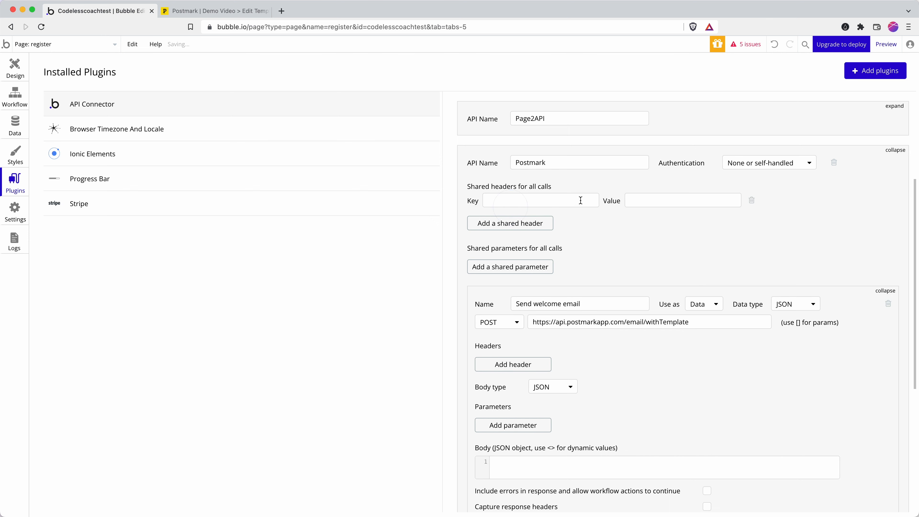
{"action": "left_click", "coordinate": [556, 202]}
{"action": "key", "text": "super+v"}
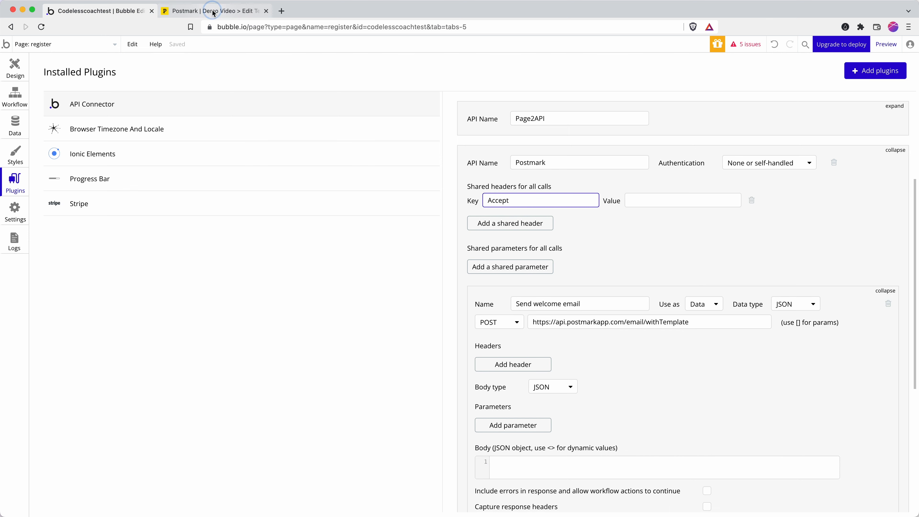
{"action": "left_click", "coordinate": [205, 10]}
{"action": "left_click_drag", "start_coordinate": [361, 191], "coordinate": [425, 192]}
{"action": "key", "text": "super+c"}
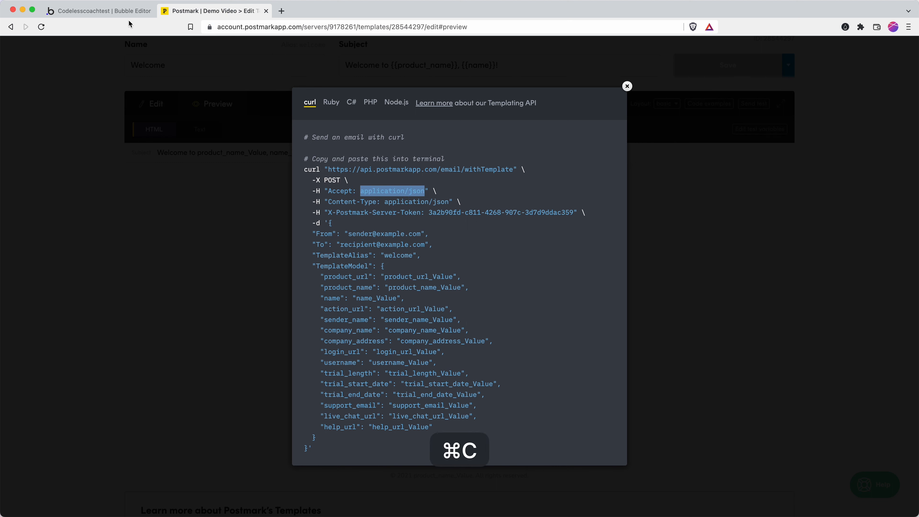
{"action": "left_click", "coordinate": [97, 10]}
{"action": "left_click", "coordinate": [681, 199]}
{"action": "key", "text": "super+v"}
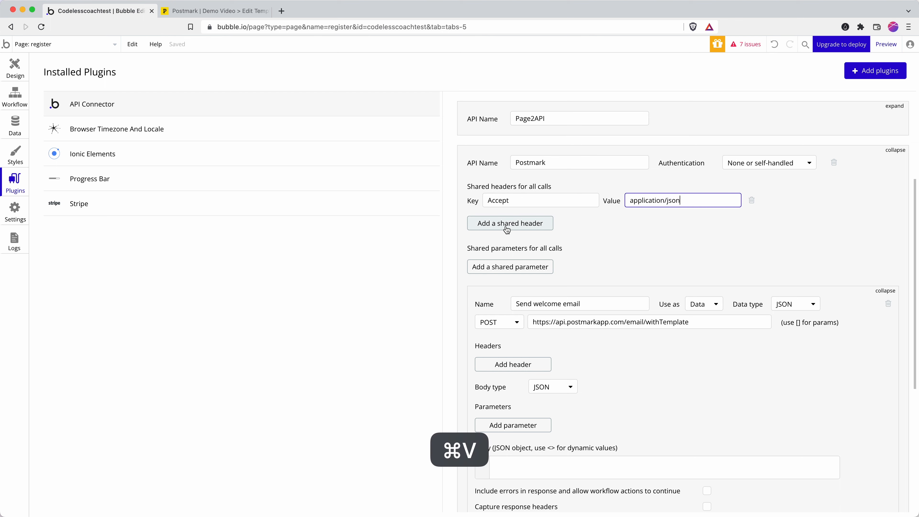
Add a second shared header, Content-Type set to application/json, copied from the curl example.
{"action": "left_click", "coordinate": [508, 224]}
{"action": "left_click", "coordinate": [229, 13]}
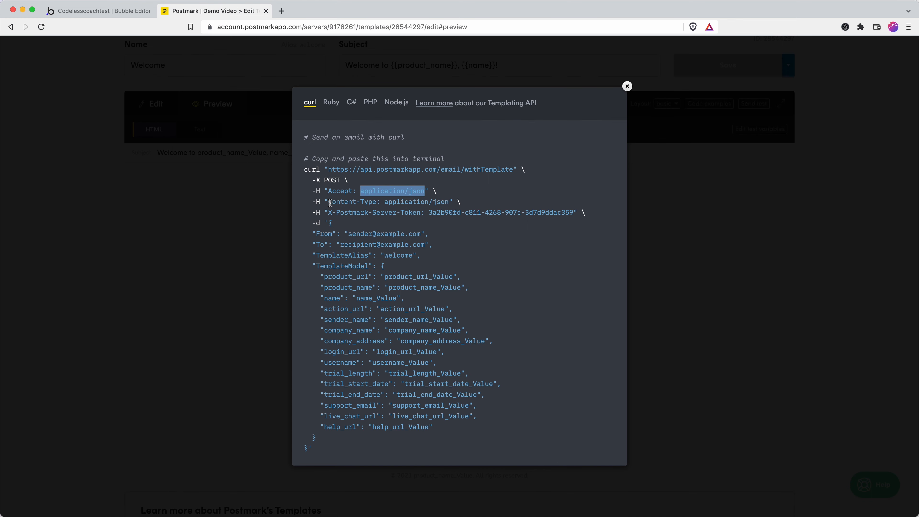
{"action": "left_click_drag", "start_coordinate": [328, 202], "coordinate": [378, 201]}
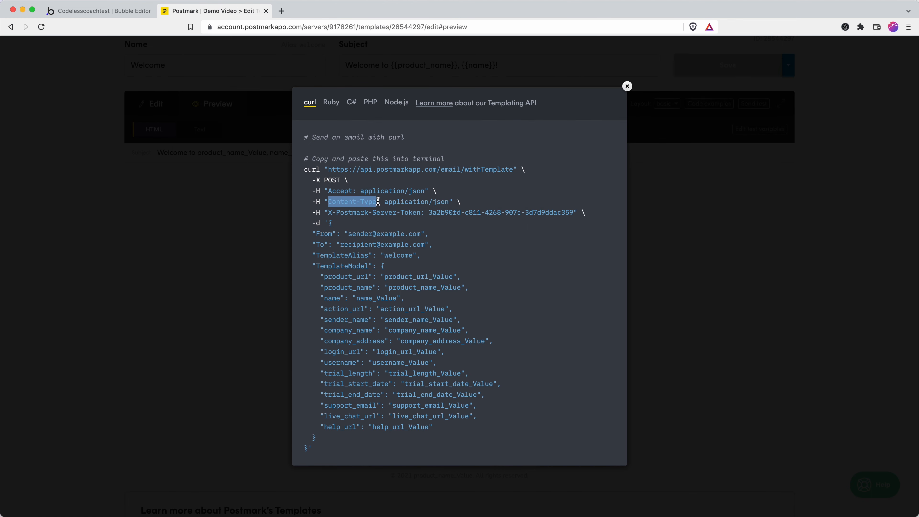
{"action": "key", "text": "super+c"}
{"action": "left_click", "coordinate": [104, 10]}
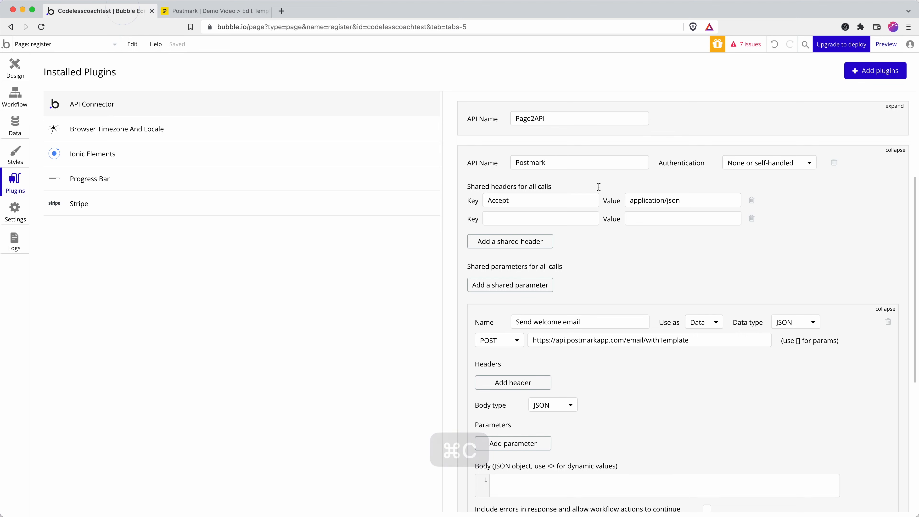
{"action": "left_click", "coordinate": [554, 215]}
{"action": "key", "text": "super+v"}
{"action": "left_click", "coordinate": [217, 11]}
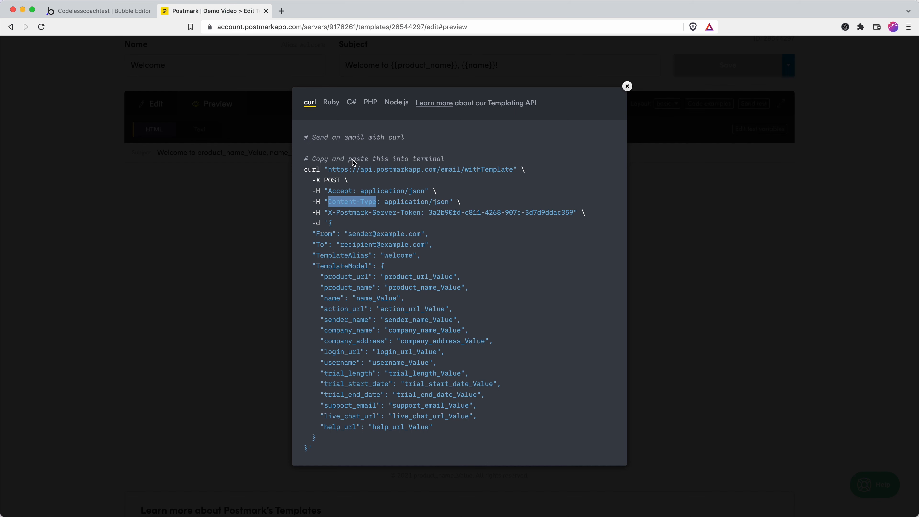
{"action": "left_click_drag", "start_coordinate": [384, 201], "coordinate": [449, 203]}
{"action": "key", "text": "super+c"}
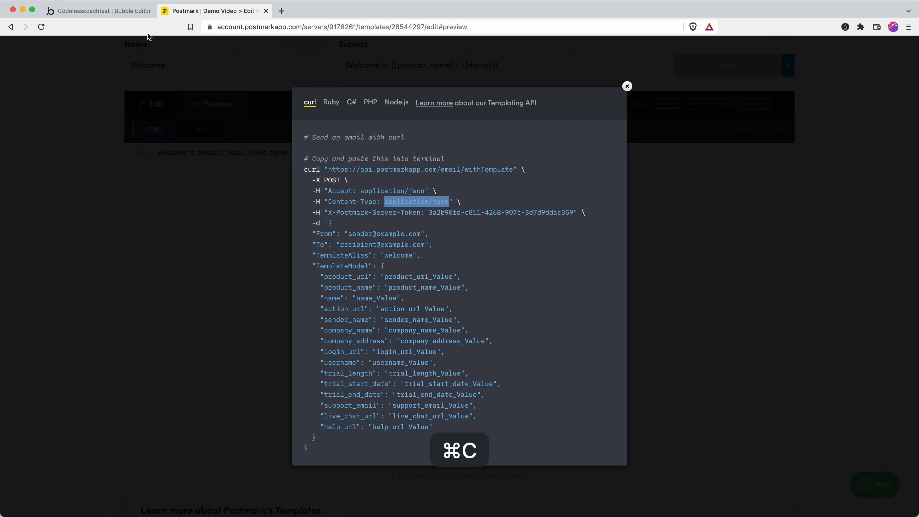
{"action": "left_click", "coordinate": [121, 11]}
{"action": "left_click", "coordinate": [663, 218]}
{"action": "key", "text": "super+v"}
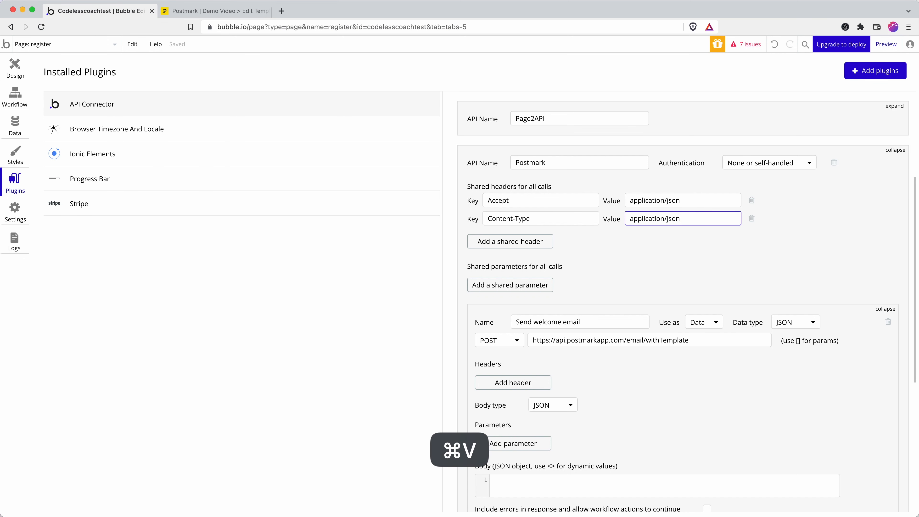
{"action": "left_click", "coordinate": [193, 11]}
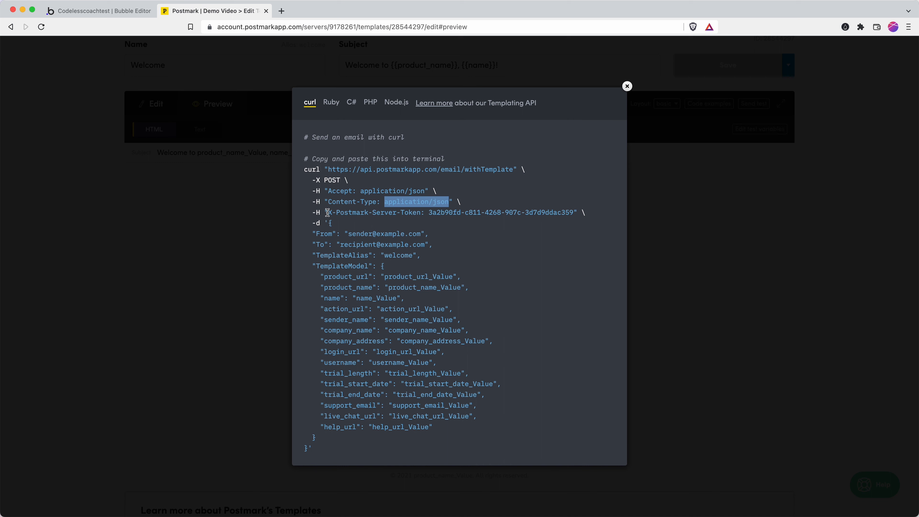
Add a shared header to the Postmark API with the key X-Postmark-Server-Token.
{"action": "left_click_drag", "start_coordinate": [329, 212], "coordinate": [422, 211]}
{"action": "key", "text": "super+c"}
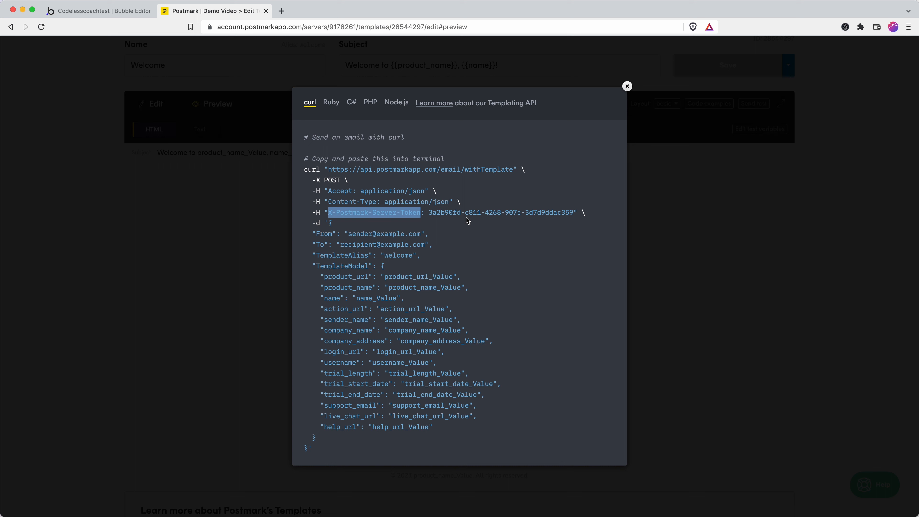
{"action": "left_click", "coordinate": [115, 11]}
{"action": "left_click", "coordinate": [517, 245]}
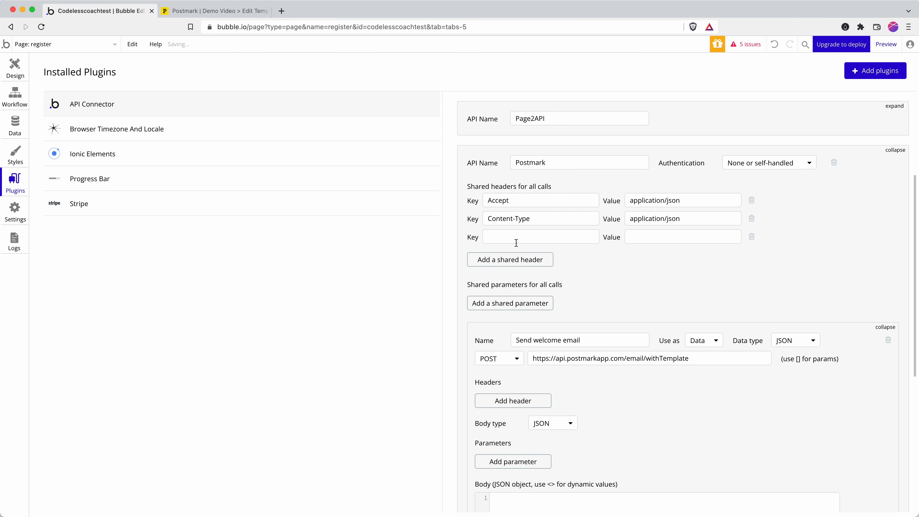
{"action": "left_click", "coordinate": [515, 237]}
{"action": "key", "text": "super+v"}
Fill the header's value with the server token copied from Postmark's curl example.
{"action": "left_click", "coordinate": [217, 12]}
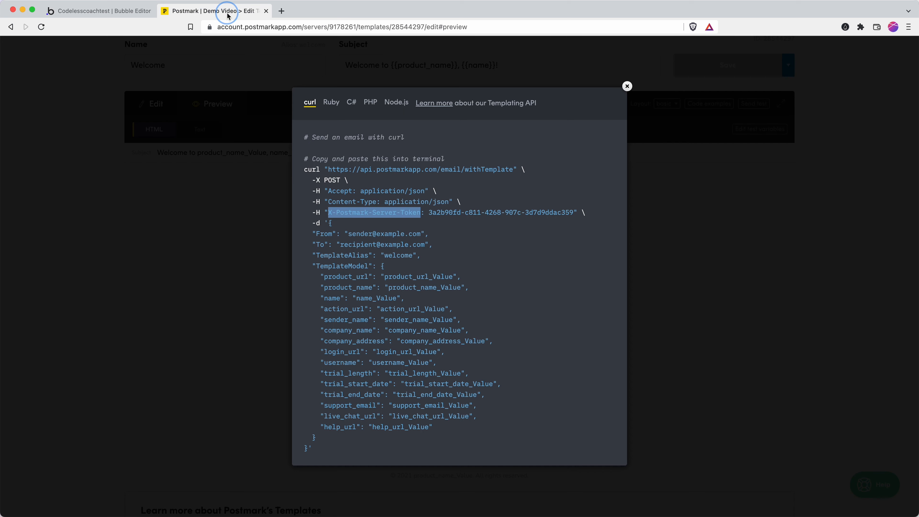
{"action": "left_click_drag", "start_coordinate": [430, 213], "coordinate": [574, 211]}
{"action": "key", "text": "super+c"}
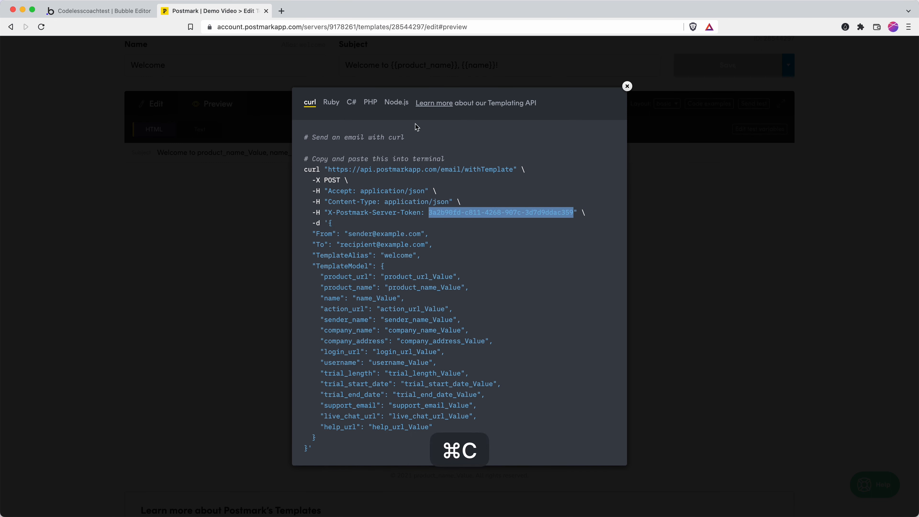
{"action": "left_click", "coordinate": [129, 11]}
{"action": "left_click", "coordinate": [644, 238]}
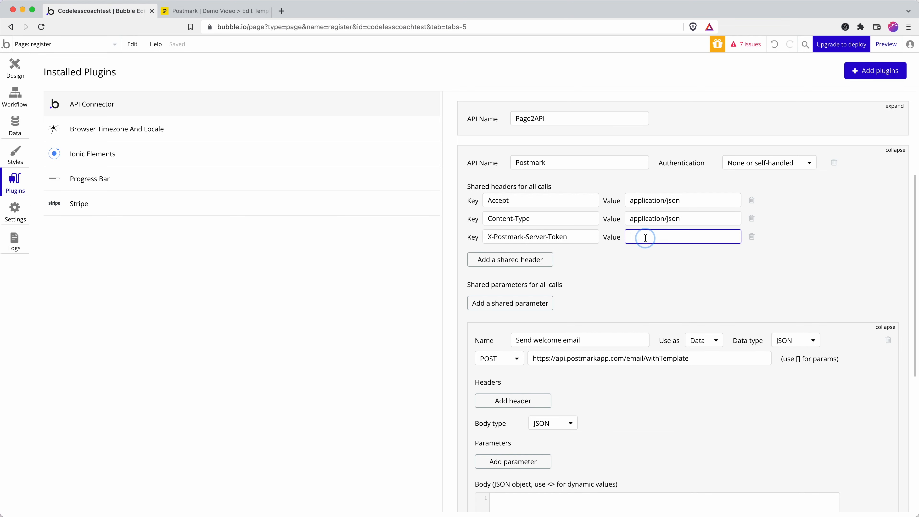
{"action": "key", "text": "super+v"}
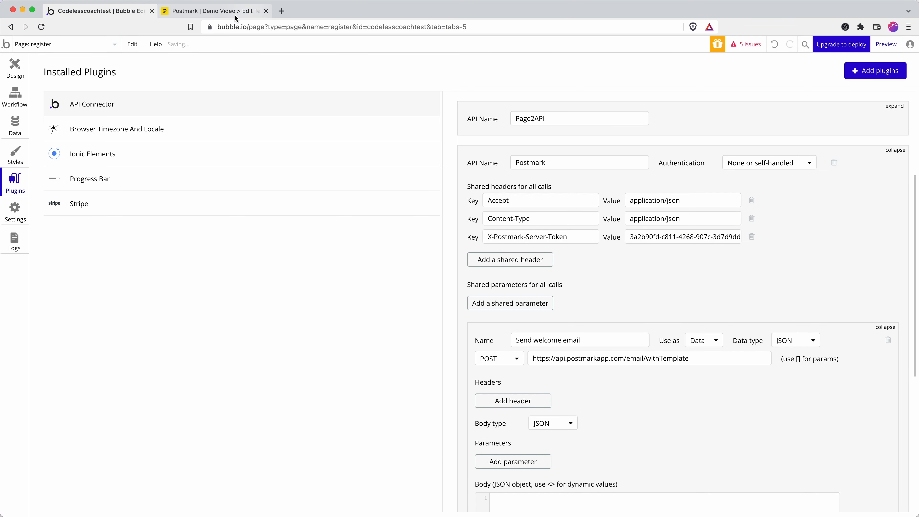
{"action": "left_click", "coordinate": [233, 12]}
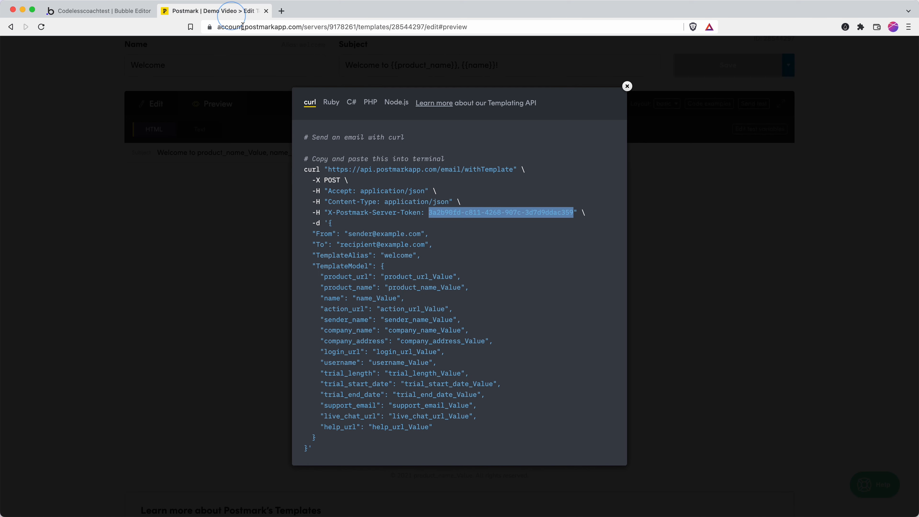
Paste Postmark's curl JSON (From, To, TemplateAlias, TemplateModel) into the Send welcome email Body field.
{"action": "left_click", "coordinate": [335, 237]}
{"action": "left_click_drag", "start_coordinate": [327, 222], "coordinate": [310, 450]}
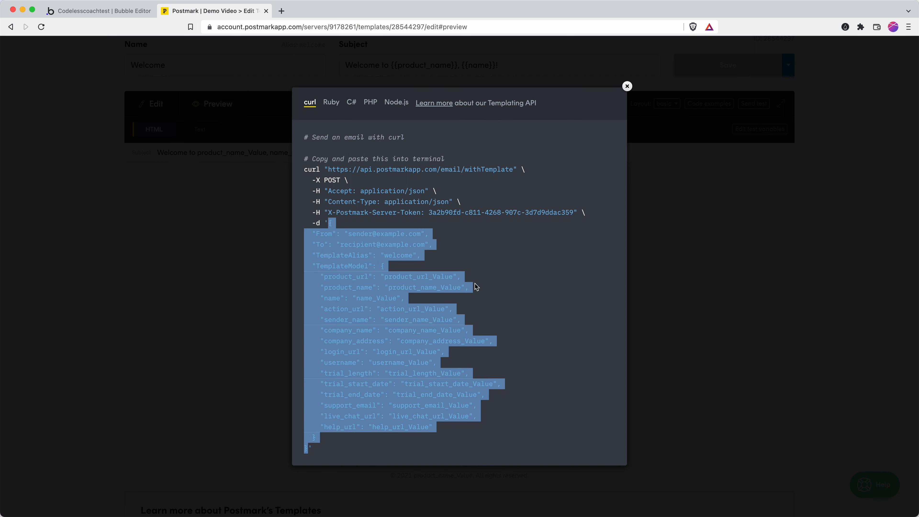
{"action": "key", "text": "super"}
{"action": "key", "text": "super+c"}
{"action": "left_click", "coordinate": [103, 11]}
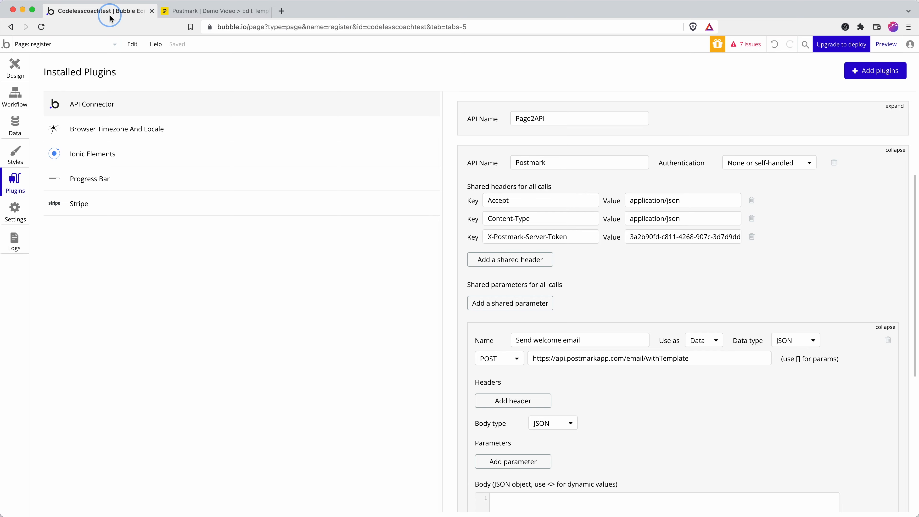
{"action": "scroll", "coordinate": [639, 420], "scroll_direction": "down", "scroll_amount": 4}
{"action": "left_click", "coordinate": [556, 375]}
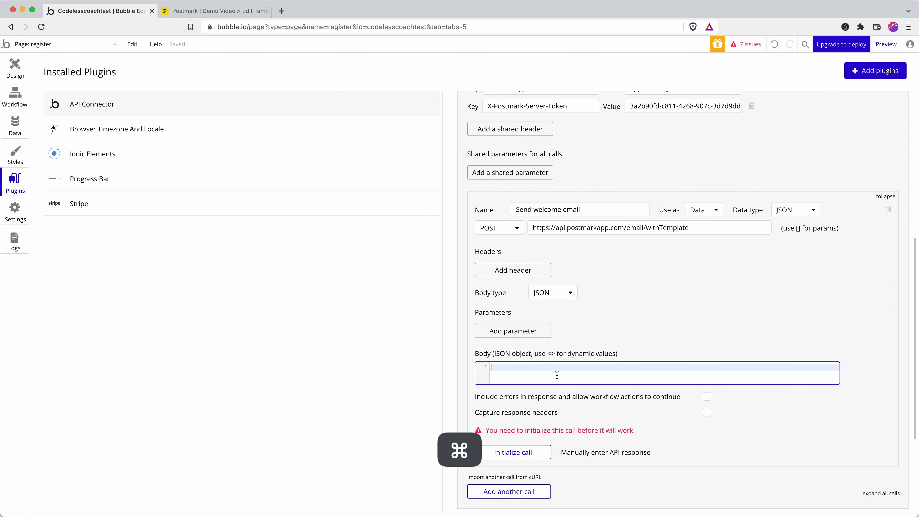
{"action": "key", "text": "super+v"}
{"action": "scroll", "coordinate": [619, 336], "scroll_direction": "down", "scroll_amount": 5}
{"action": "scroll", "coordinate": [619, 336], "scroll_direction": "up", "scroll_amount": 1}
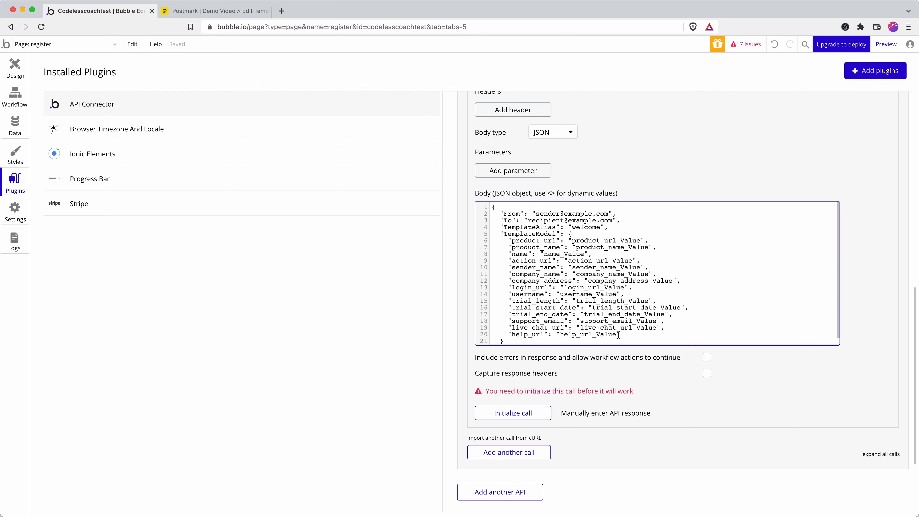
{"action": "left_click", "coordinate": [592, 232]}
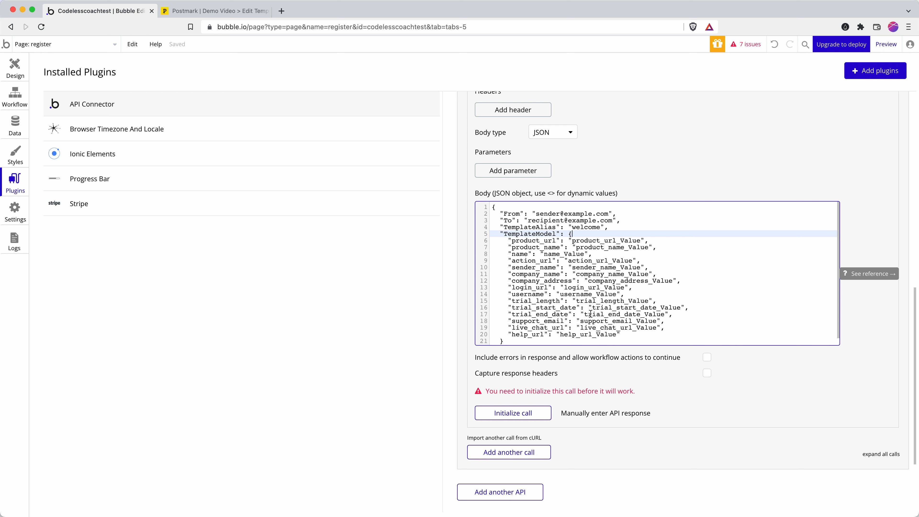
Close the code examples and reload the Postmark Welcome template page.
{"action": "left_click", "coordinate": [241, 16]}
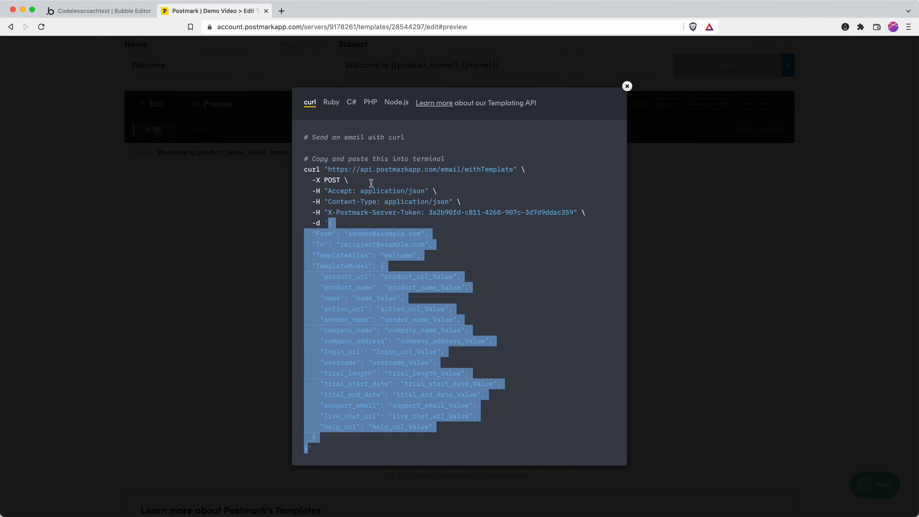
{"action": "left_click", "coordinate": [627, 86]}
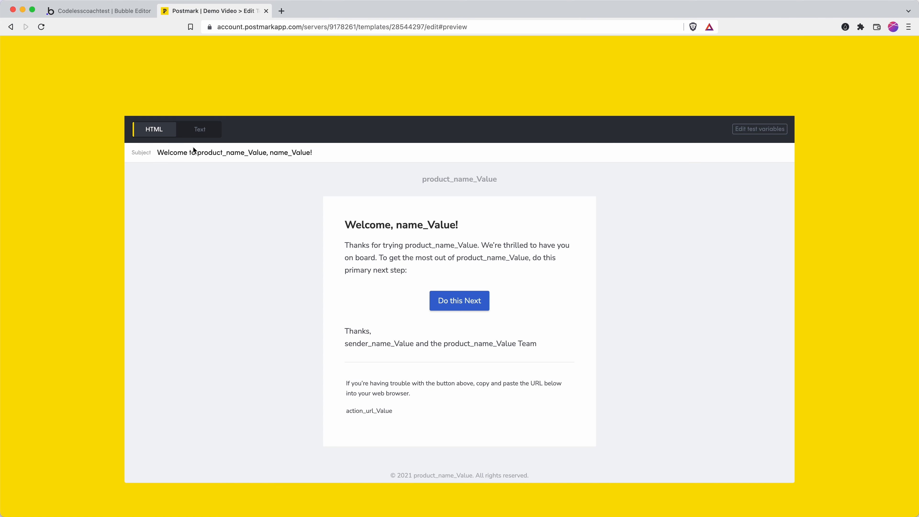
{"action": "scroll", "coordinate": [195, 149], "scroll_direction": "up", "scroll_amount": 3}
{"action": "left_click", "coordinate": [300, 27]}
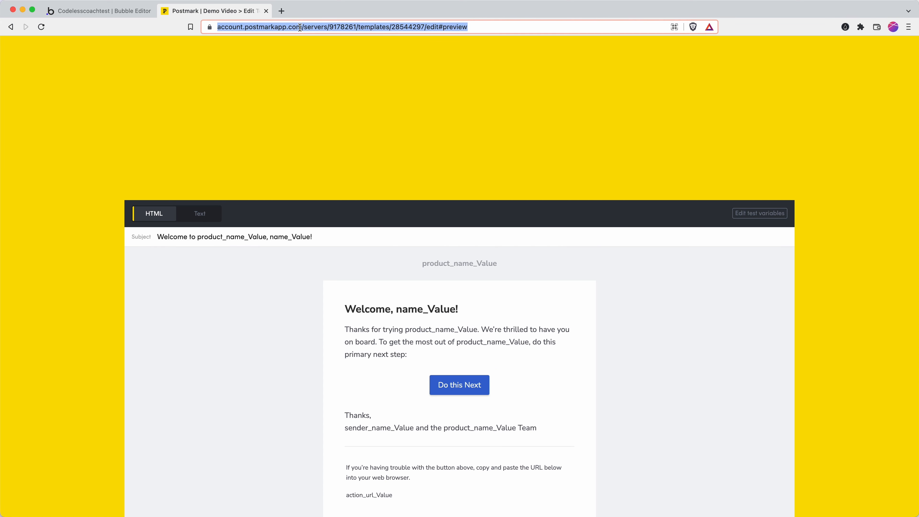
{"action": "key", "text": "Return"}
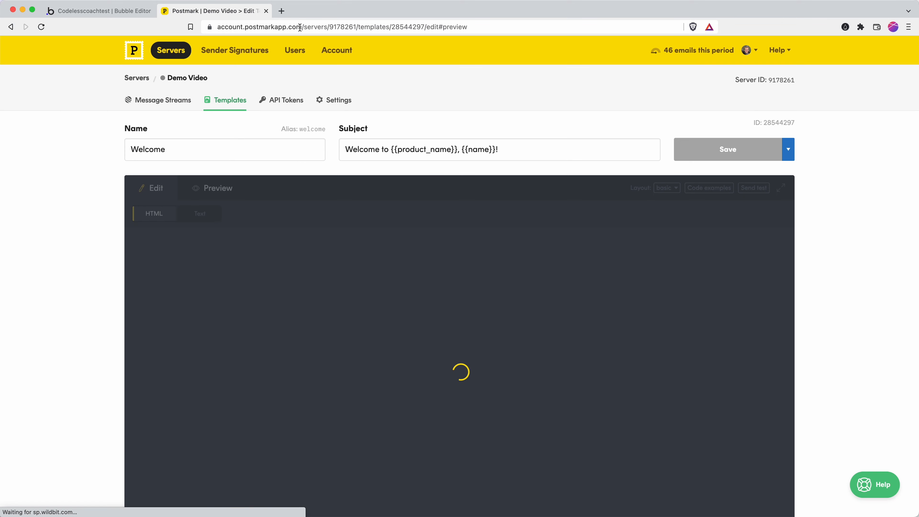
{"action": "scroll", "coordinate": [359, 253], "scroll_direction": "down", "scroll_amount": 1}
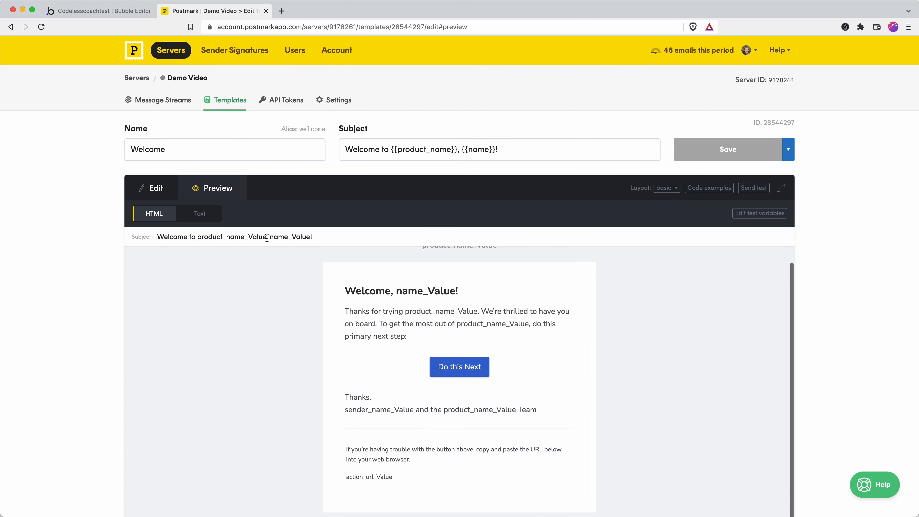
Delete the login, trial and P.S. help paragraphs from the plain-text template, then save.
{"action": "left_click", "coordinate": [164, 190]}
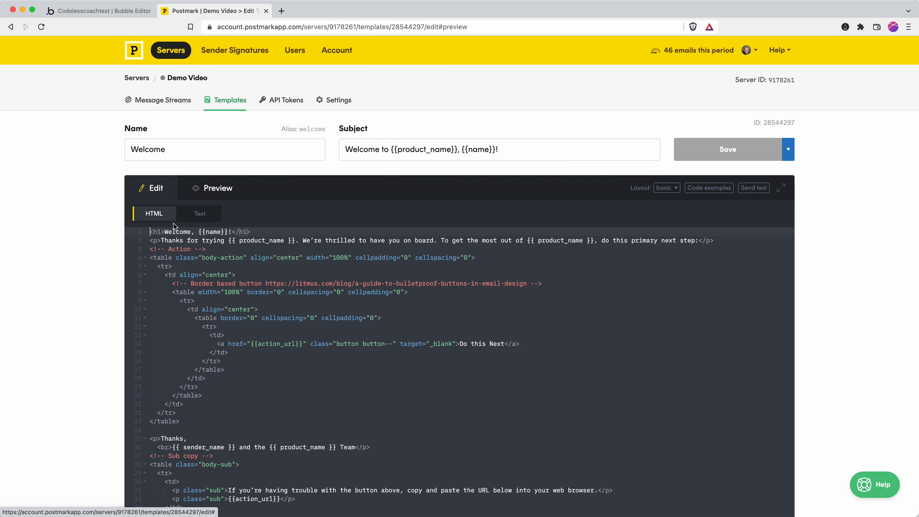
{"action": "left_click", "coordinate": [199, 214]}
{"action": "scroll", "coordinate": [253, 334], "scroll_direction": "down", "scroll_amount": 5}
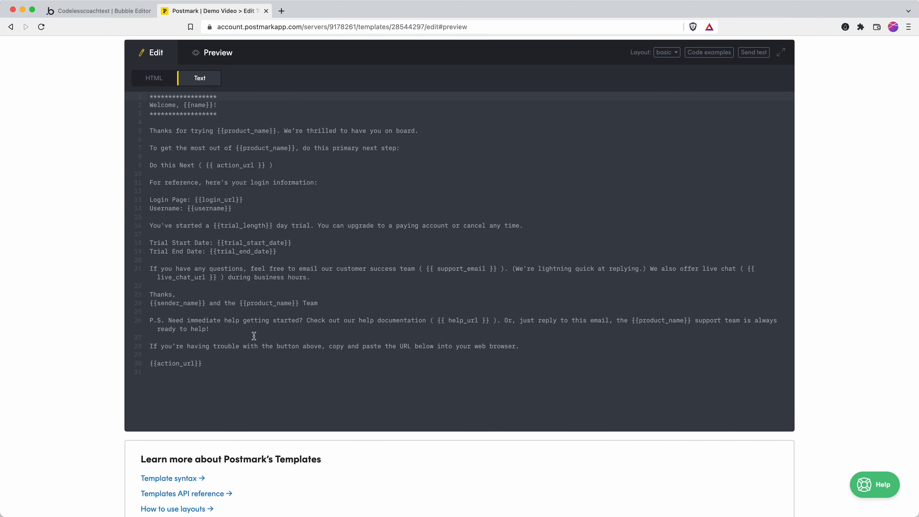
{"action": "left_click", "coordinate": [301, 286]}
{"action": "left_click_drag", "start_coordinate": [324, 279], "coordinate": [148, 182]}
{"action": "key", "text": "BackSpace"}
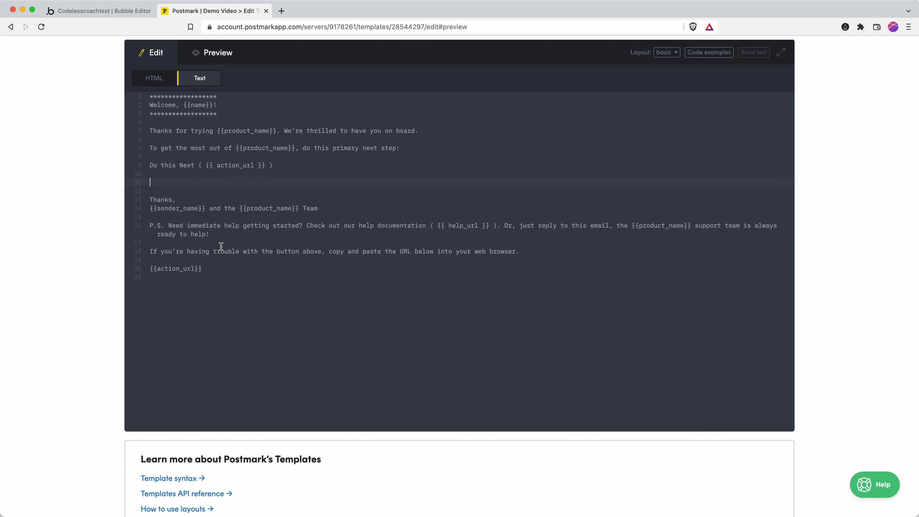
{"action": "left_click_drag", "start_coordinate": [220, 243], "coordinate": [137, 217]}
{"action": "key", "text": "BackSpace"}
{"action": "left_click", "coordinate": [157, 190]}
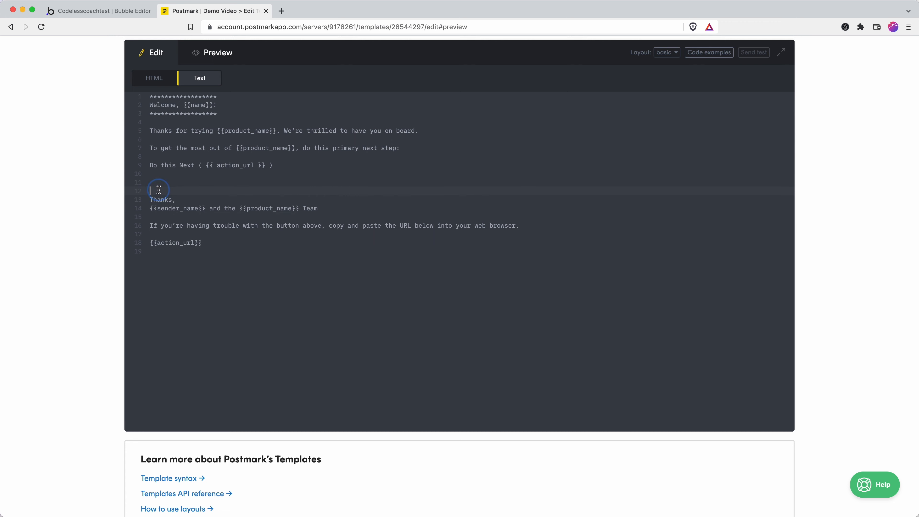
{"action": "key", "text": "BackSpace"}
{"action": "scroll", "coordinate": [423, 157], "scroll_direction": "up", "scroll_amount": 5}
{"action": "left_click", "coordinate": [719, 144]}
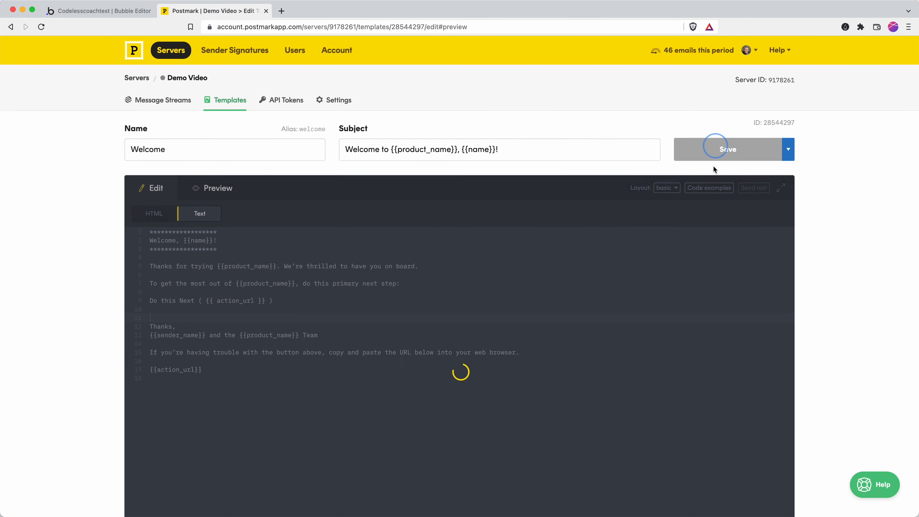
Copy the shortened JSON request body from the template's curl code example.
{"action": "left_click", "coordinate": [701, 193]}
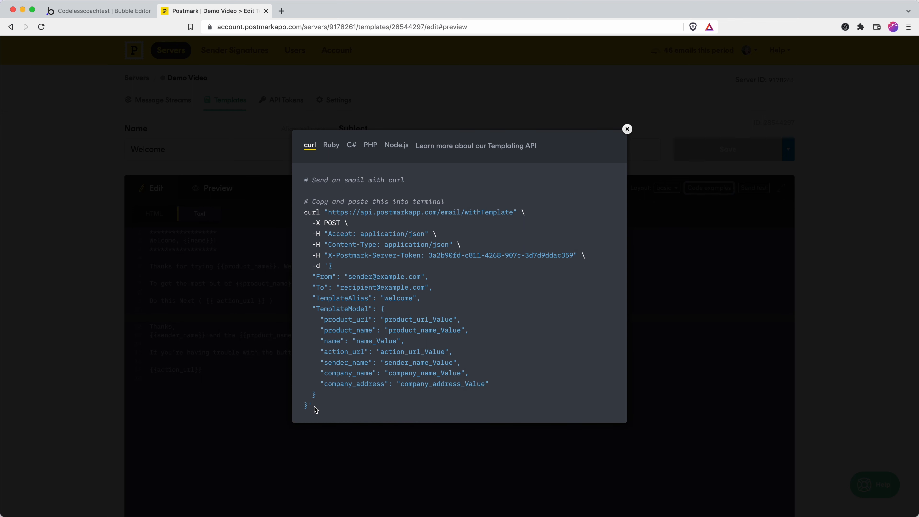
{"action": "left_click_drag", "start_coordinate": [308, 406], "coordinate": [330, 265]}
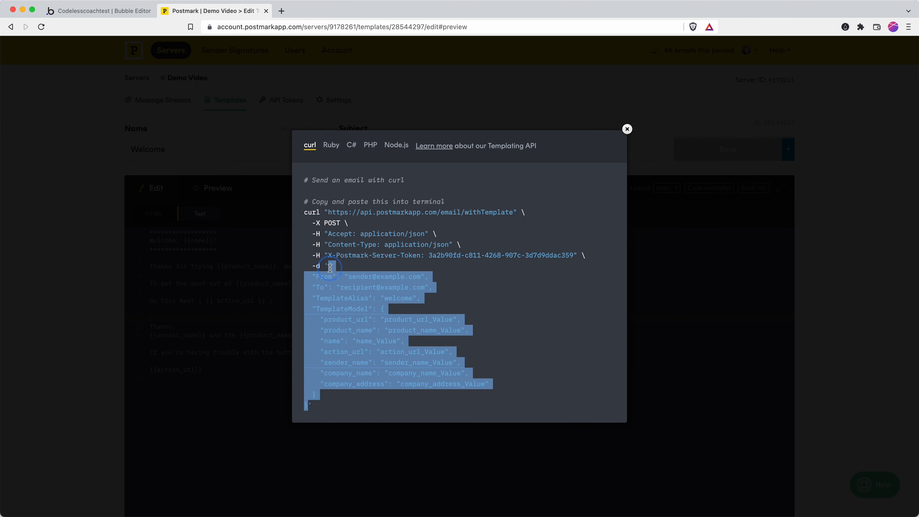
{"action": "key", "text": "super+c"}
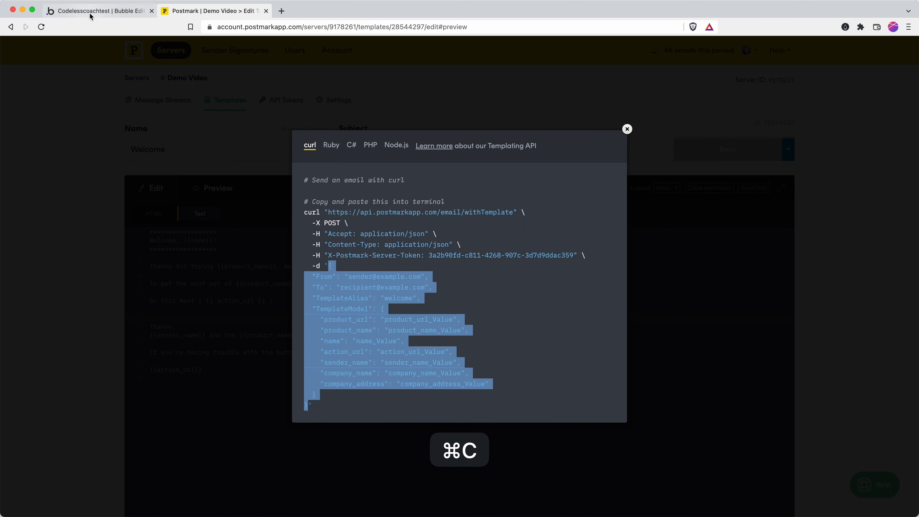
{"action": "left_click", "coordinate": [99, 11]}
{"action": "left_click", "coordinate": [591, 308]}
Overwrite the call's JSON body with the copied example listing seven TemplateModel fields.
{"action": "key", "text": "super+a"}
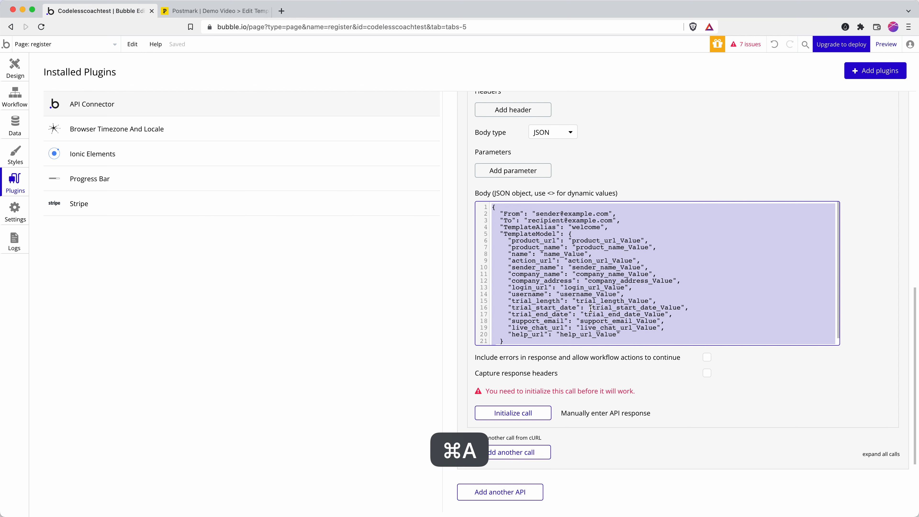
{"action": "key", "text": "super+v"}
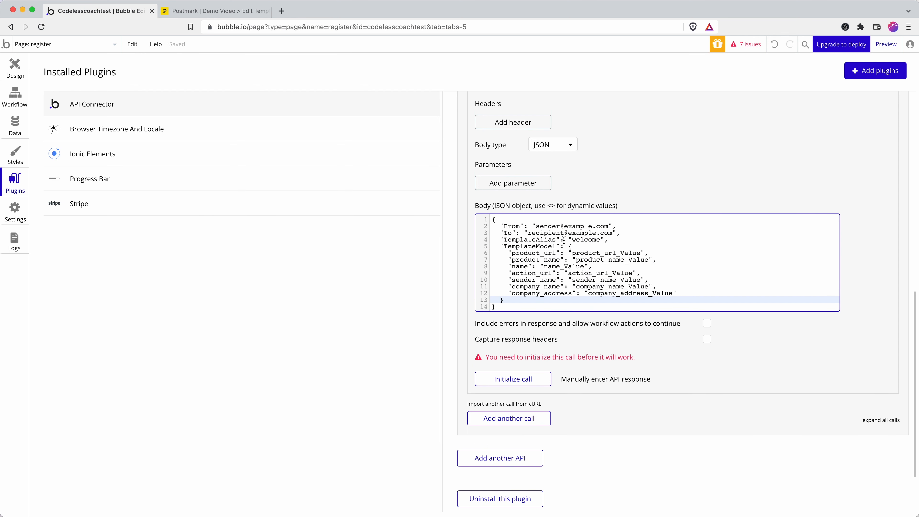
{"action": "left_click", "coordinate": [535, 225]}
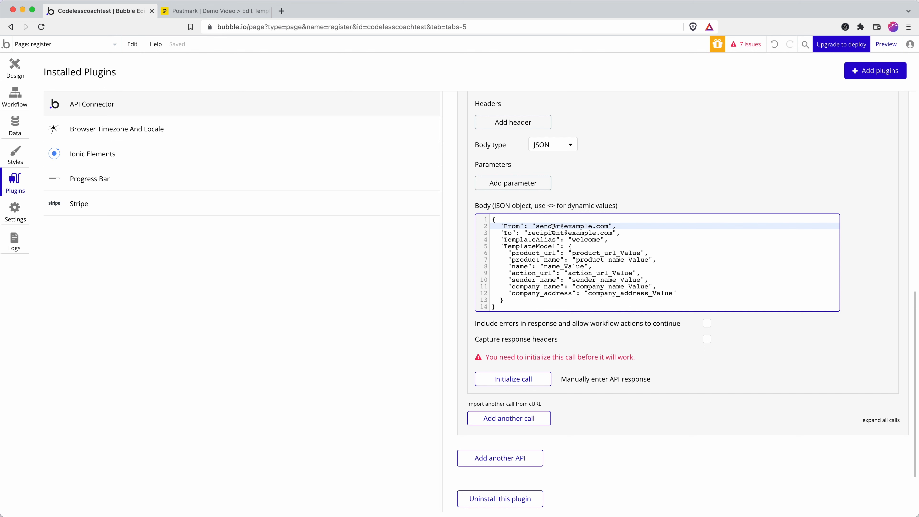
Close Postmark's code example, reload the Welcome template preview, and return to Bubble.
{"action": "left_click", "coordinate": [215, 11]}
{"action": "left_click", "coordinate": [627, 129]}
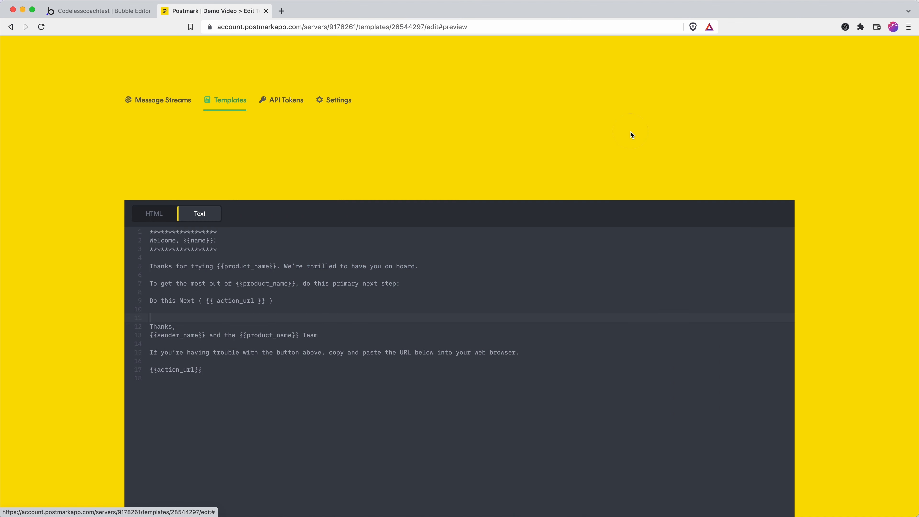
{"action": "left_click", "coordinate": [389, 27]}
{"action": "key", "text": "Return"}
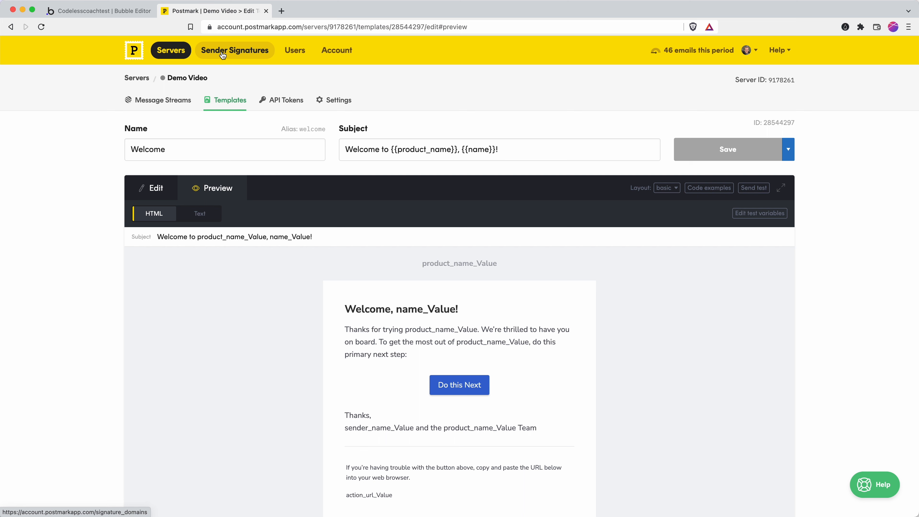
{"action": "left_click", "coordinate": [115, 11]}
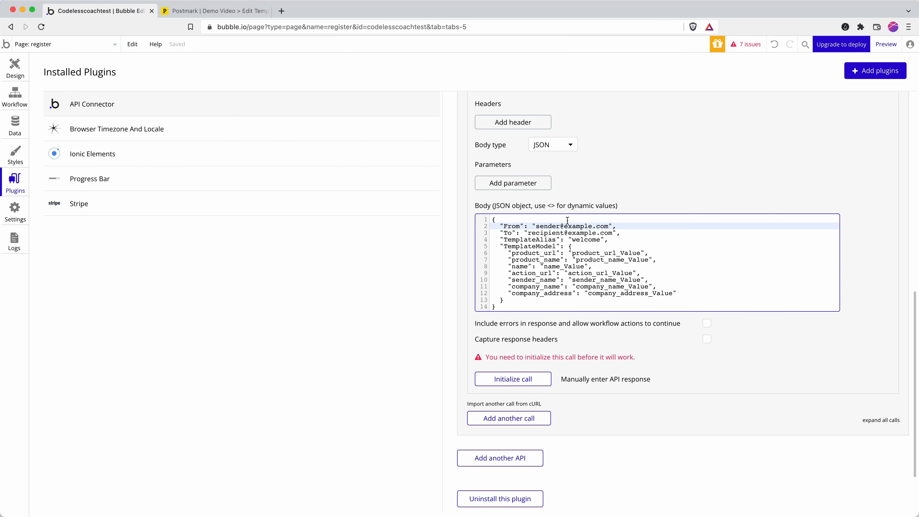
Replace the placeholder From address with the sender's real e-mail address.
{"action": "left_click", "coordinate": [536, 227]}
{"action": "left_click_drag", "start_coordinate": [537, 226], "coordinate": [607, 227]}
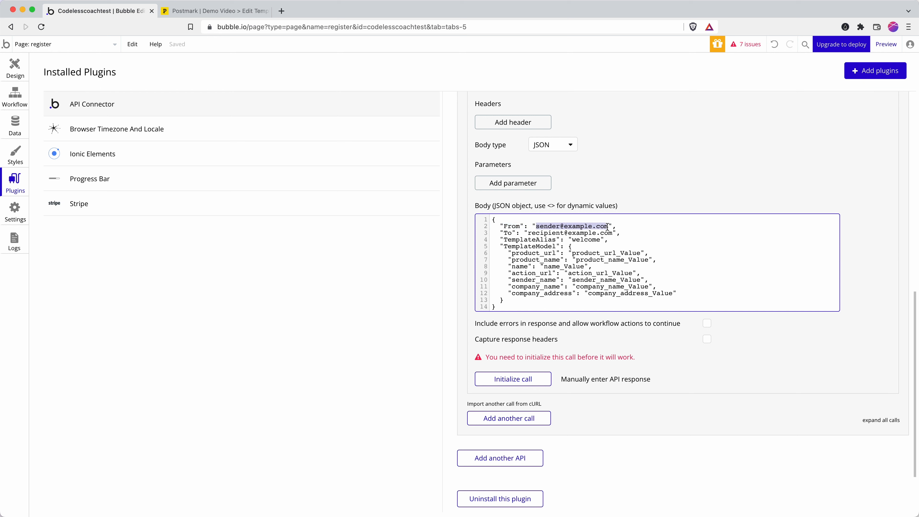
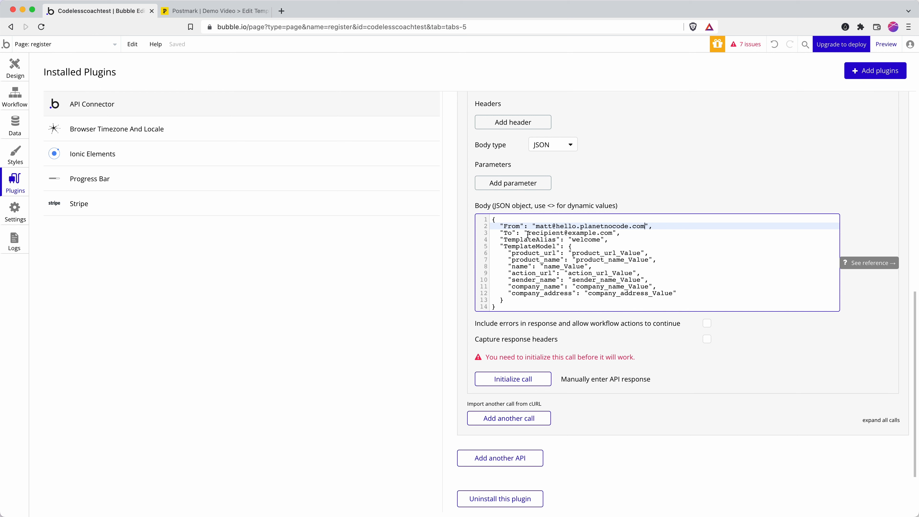
Change To to a dynamic <recipient email> parameter and mark it not private.
{"action": "left_click_drag", "start_coordinate": [528, 235], "coordinate": [614, 233]}
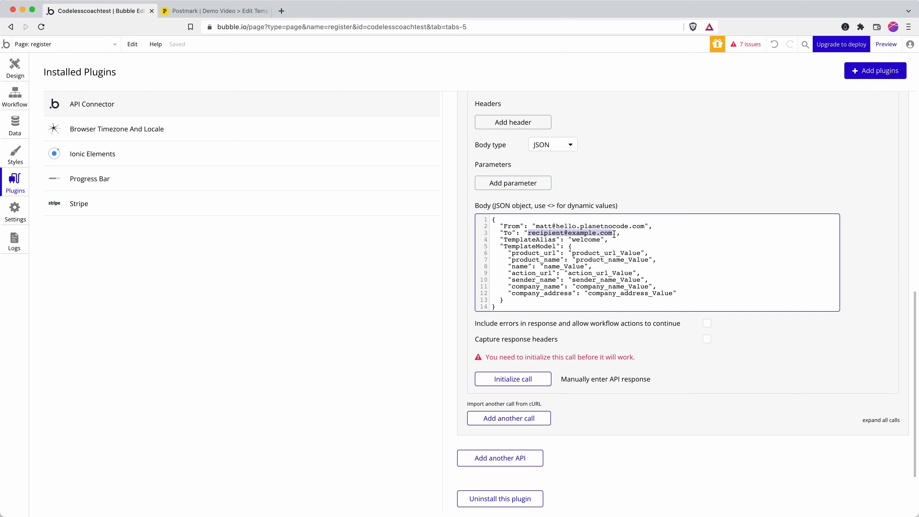
{"action": "type", "text": "<"}
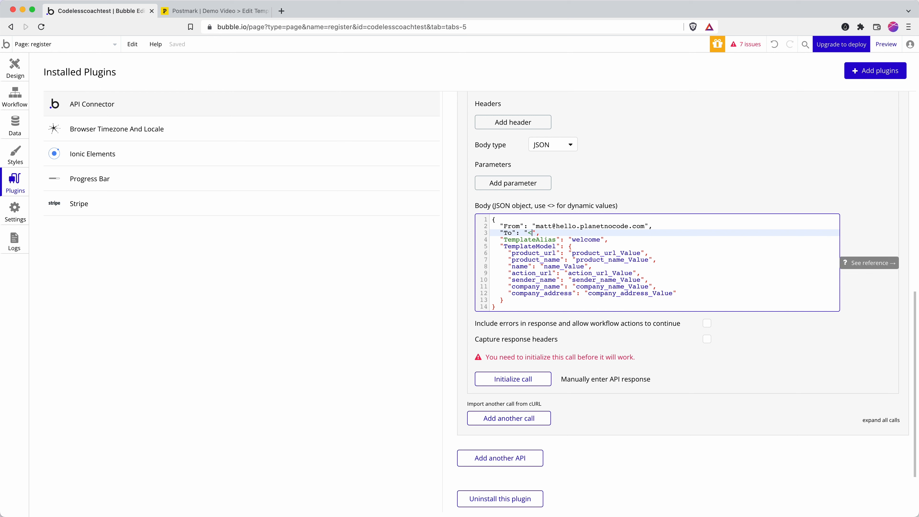
{"action": "type", "text": "recipient email>"}
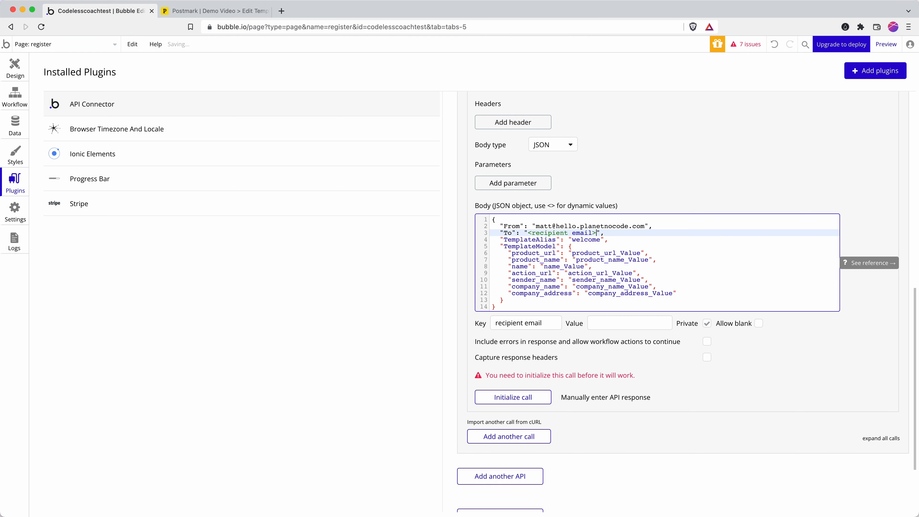
{"action": "left_click", "coordinate": [604, 325]}
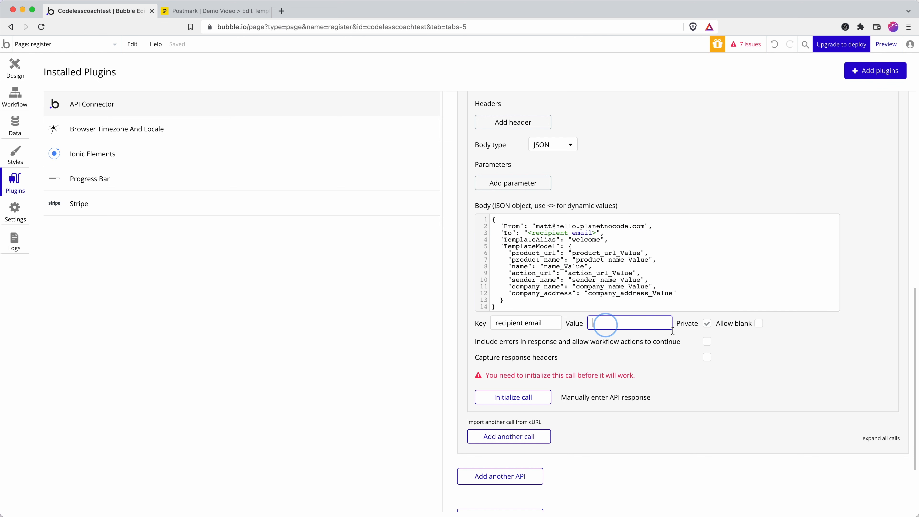
{"action": "left_click", "coordinate": [708, 323]}
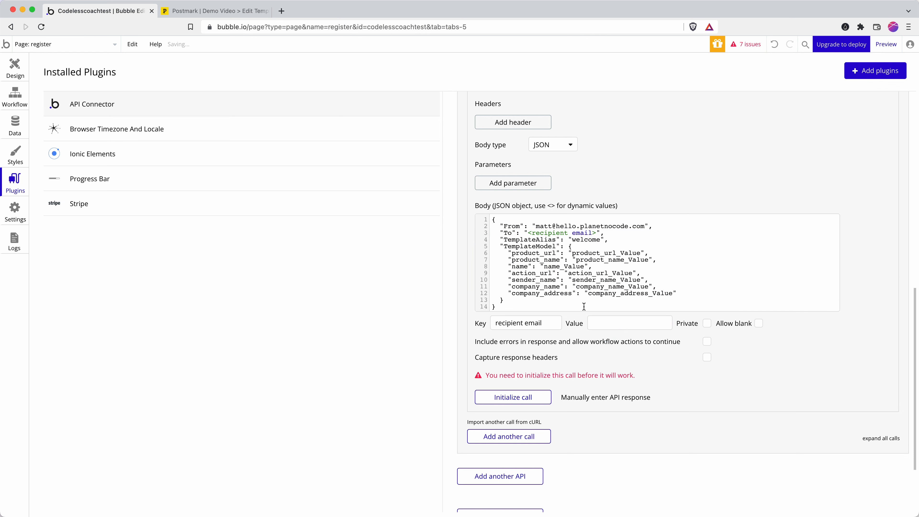
{"action": "left_click", "coordinate": [602, 327]}
Set the Send welcome email call's Use as option to Action.
{"action": "scroll", "coordinate": [708, 327], "scroll_direction": "up", "scroll_amount": 10}
{"action": "left_click", "coordinate": [695, 355]}
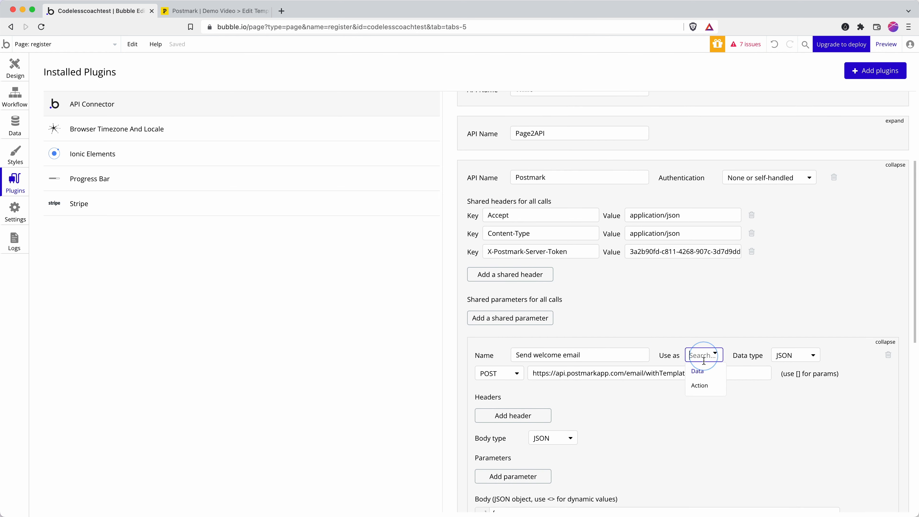
{"action": "left_click", "coordinate": [700, 384]}
{"action": "scroll", "coordinate": [704, 402], "scroll_direction": "down", "scroll_amount": 8}
{"action": "scroll", "coordinate": [704, 403], "scroll_direction": "down", "scroll_amount": 2}
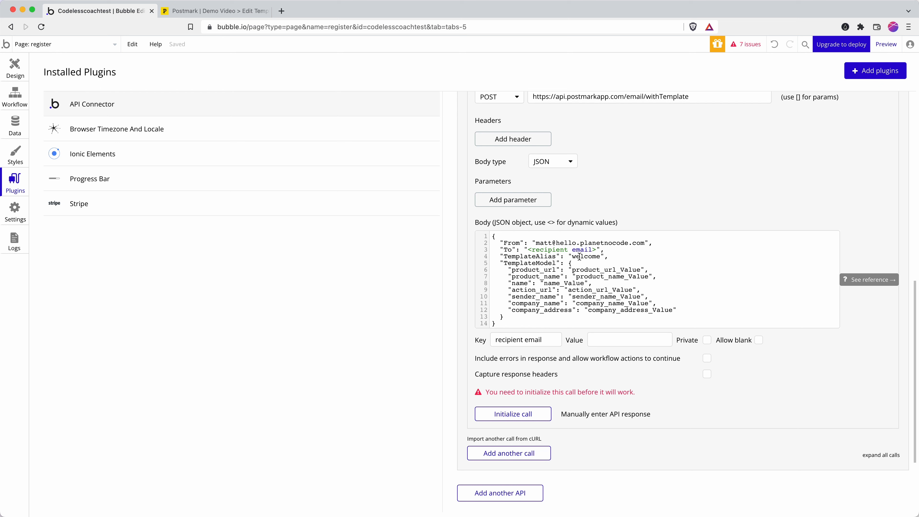
{"action": "left_click_drag", "start_coordinate": [574, 270], "coordinate": [640, 270]}
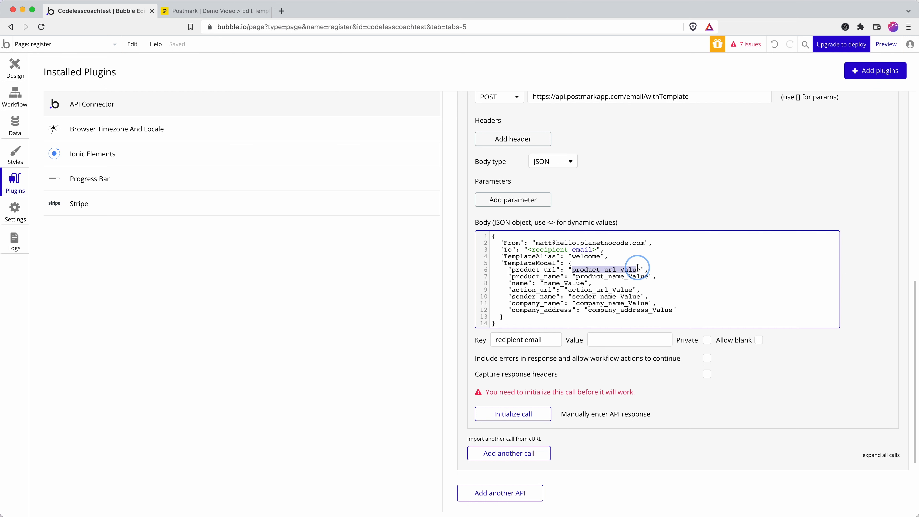
{"action": "type", "text": "Demo Prod"}
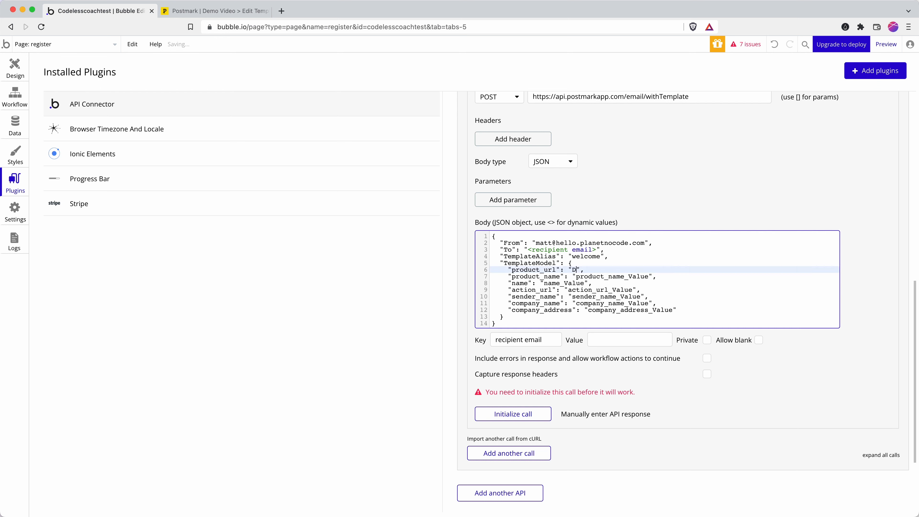
{"action": "type", "text": "uct"}
{"action": "left_click_drag", "start_coordinate": [571, 269], "coordinate": [620, 271]}
{"action": "type", "text": "https://www.exm"}
{"action": "key", "text": "BackSpace"}
{"action": "type", "text": "ame"}
{"action": "type", "text": "le.co"}
{"action": "key", "text": "Down"}
{"action": "key", "text": "Left"}
{"action": "key", "text": "Left"}
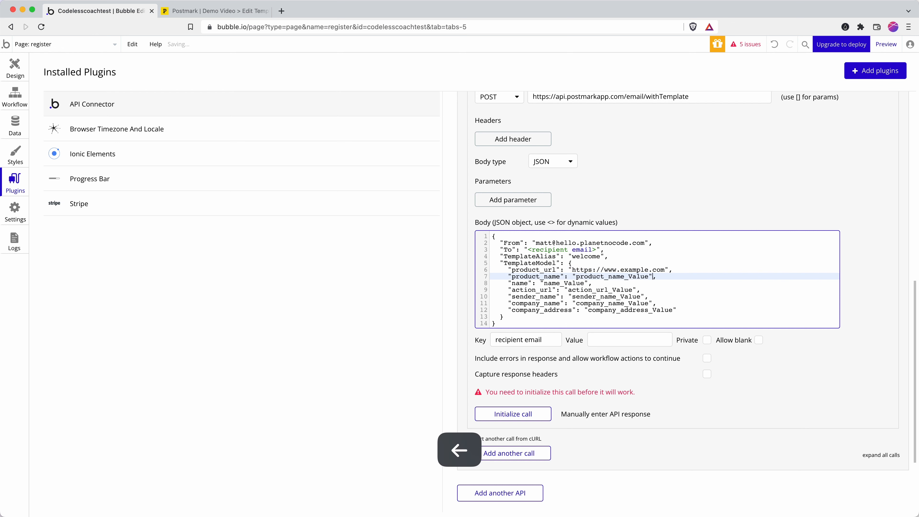
{"action": "key", "text": "shift+Left"}
{"action": "key", "text": "shift+Left"}
{"action": "key", "text": "shift+Left"}
{"action": "key", "text": "shift+Left"}
{"action": "key", "text": "shift+Left"}
{"action": "key", "text": "shift+Left"}
{"action": "key", "text": "shift+Left"}
{"action": "key", "text": "shift+Left"}
{"action": "key", "text": "shift+Left"}
{"action": "key", "text": "shift+Left"}
{"action": "key", "text": "shift+Left"}
{"action": "key", "text": "shift+Left"}
{"action": "key", "text": "shift+Left"}
{"action": "key", "text": "shift+Left"}
{"action": "key", "text": "shift+Left"}
{"action": "key", "text": "shift+Left"}
{"action": "key", "text": "shift+Left"}
{"action": "key", "text": "shift+Left"}
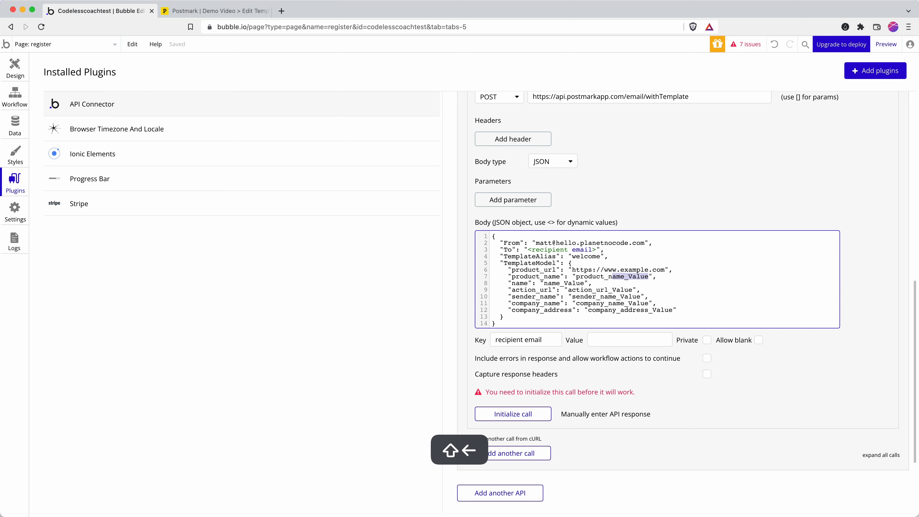
{"action": "type", "text": "Demo Product"}
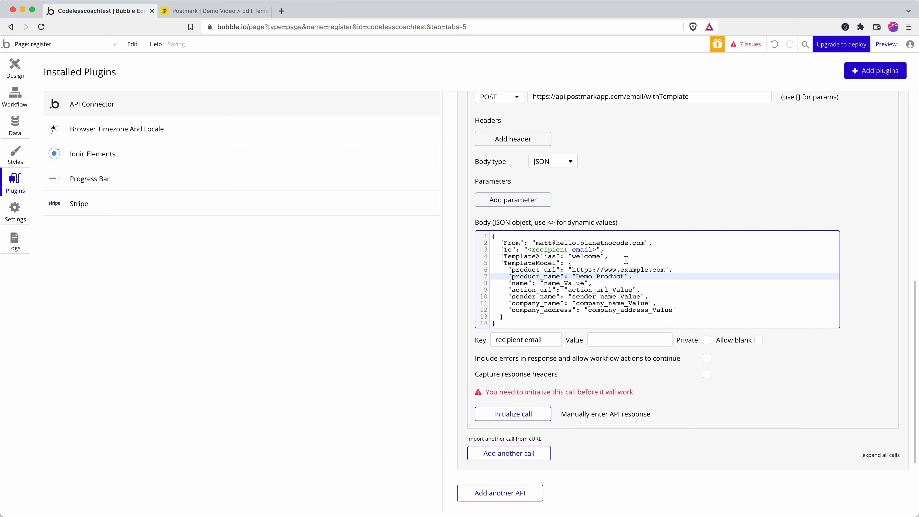
Make name a dynamic, non-private <recipients name> parameter.
{"action": "left_click", "coordinate": [592, 288]}
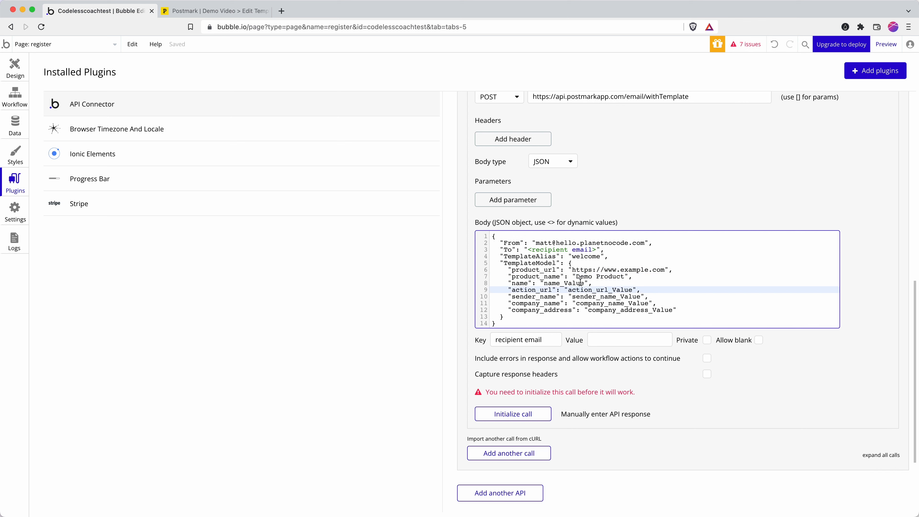
{"action": "left_click_drag", "start_coordinate": [581, 283], "coordinate": [544, 282]}
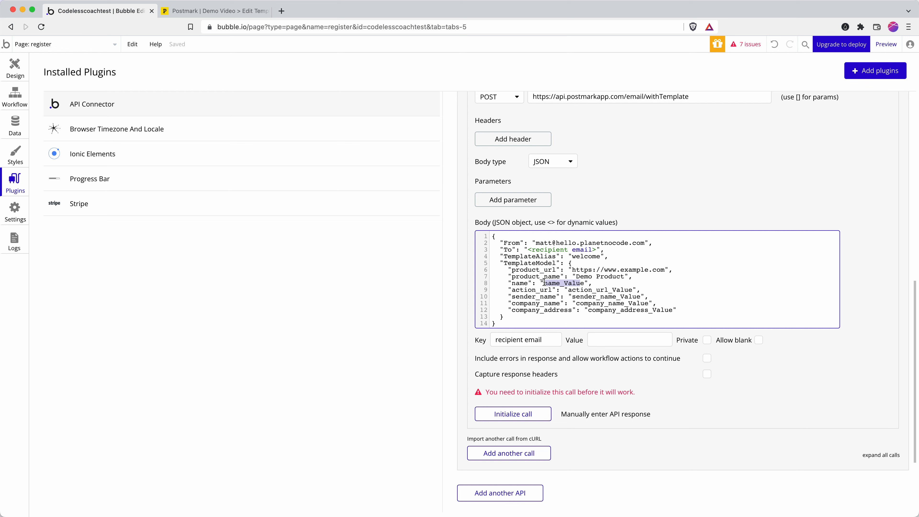
{"action": "type", "text": "<recip"}
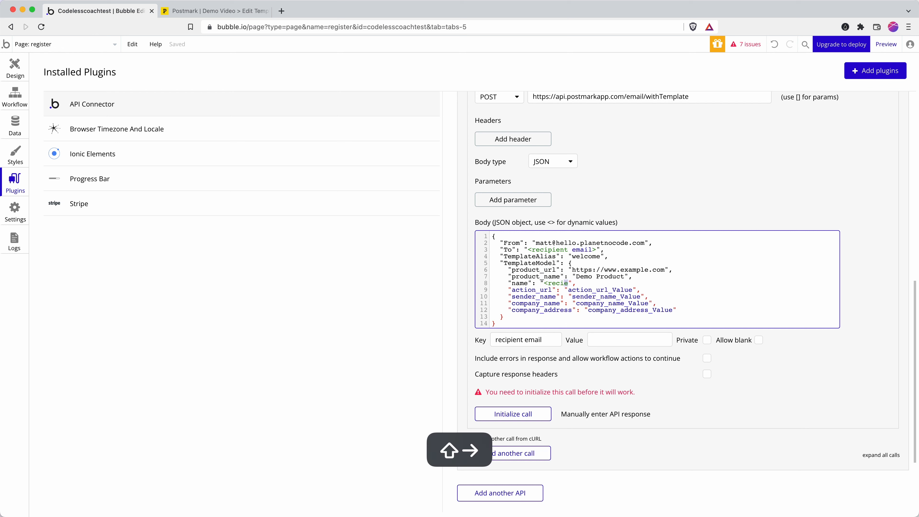
{"action": "type", "text": "ients name>"}
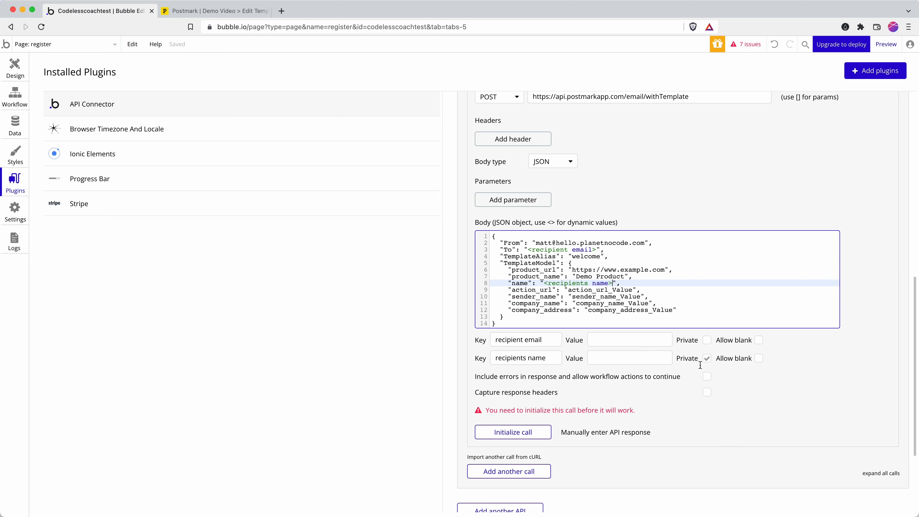
{"action": "left_click", "coordinate": [707, 358]}
{"action": "left_click", "coordinate": [595, 283]}
Set action_url to the copied example URL followed by /welcome.
{"action": "left_click_drag", "start_coordinate": [572, 270], "coordinate": [670, 270]}
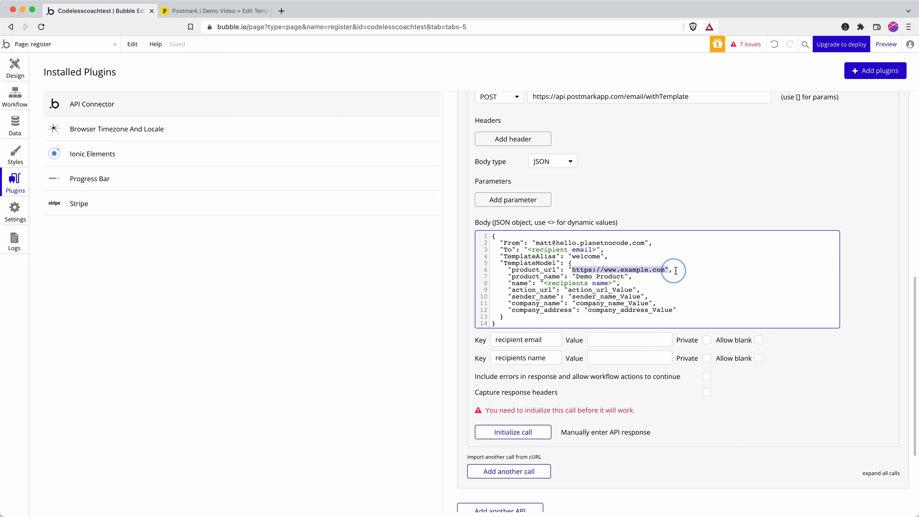
{"action": "left_click", "coordinate": [203, 11]}
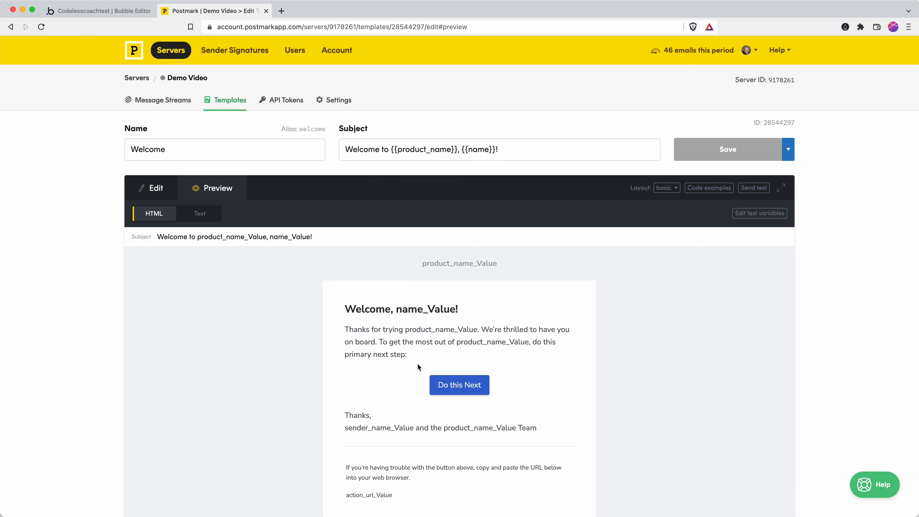
{"action": "left_click", "coordinate": [109, 11]}
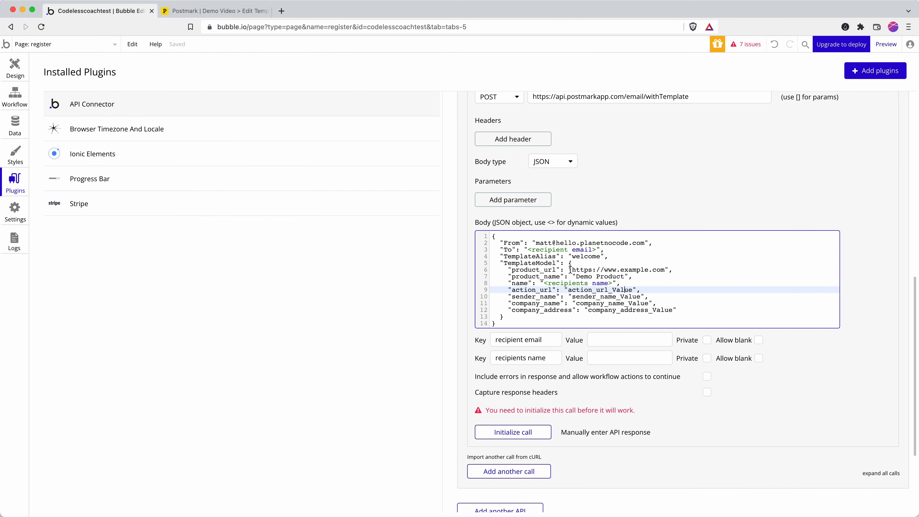
{"action": "left_click_drag", "start_coordinate": [571, 269], "coordinate": [665, 267]}
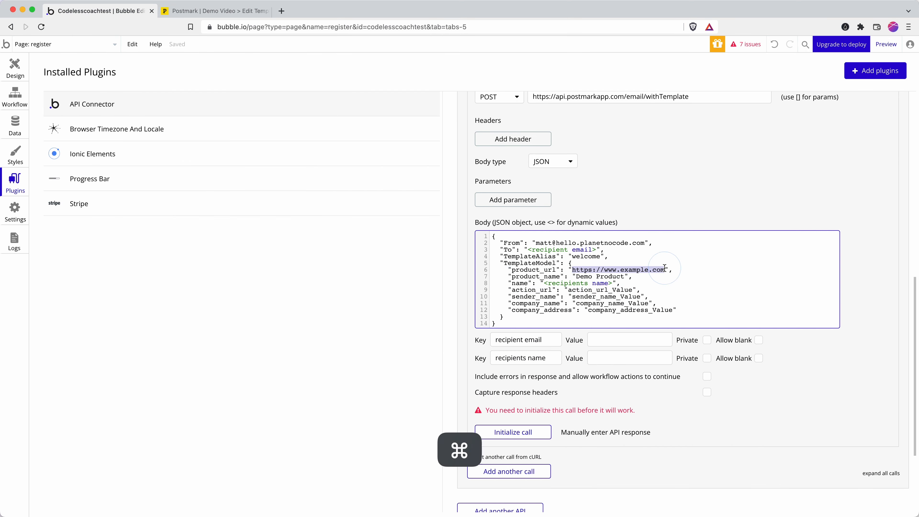
{"action": "key", "text": "super+c"}
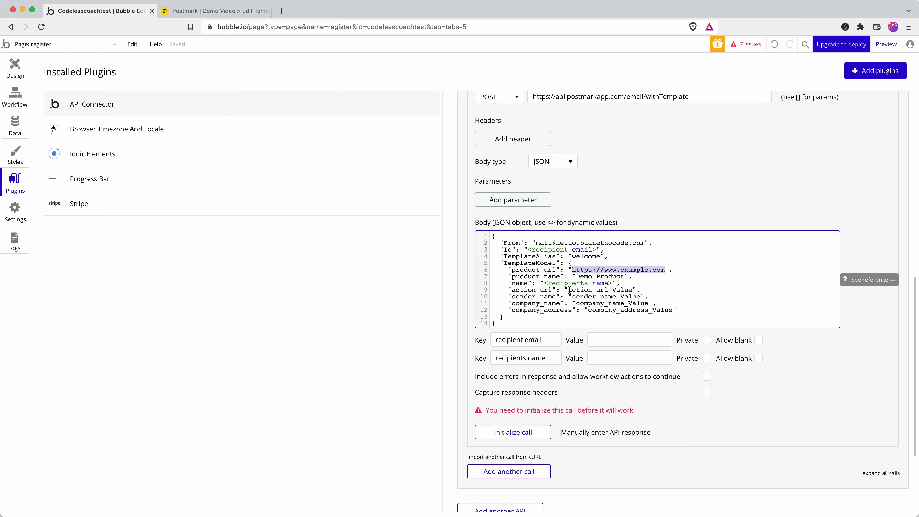
{"action": "left_click_drag", "start_coordinate": [569, 290], "coordinate": [635, 286]}
{"action": "key", "text": "super+v"}
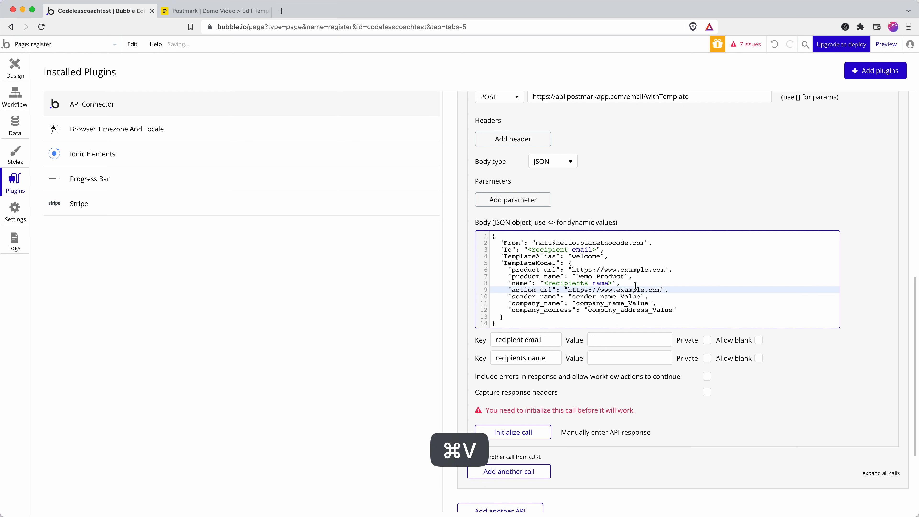
{"action": "type", "text": "/welcome"}
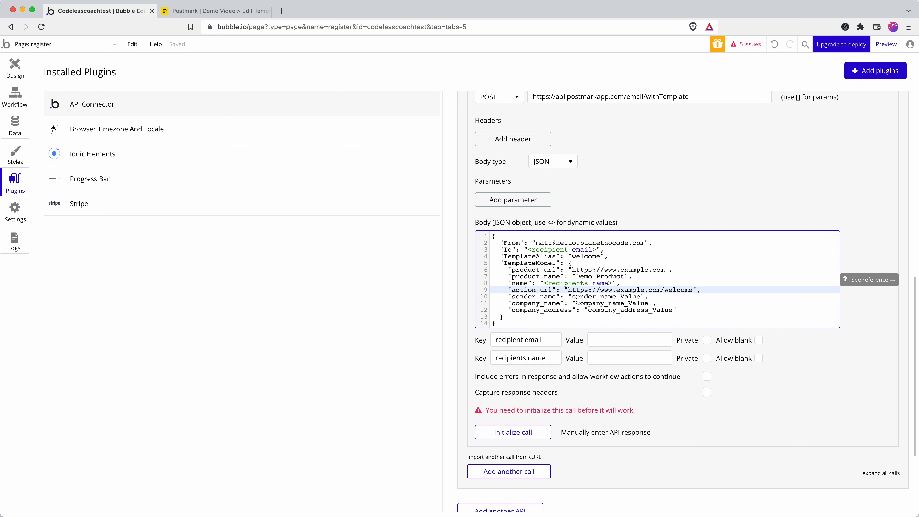
Set sender_name to Demo App and company_name to Amazing Demo App.
{"action": "left_click_drag", "start_coordinate": [573, 298], "coordinate": [641, 297]}
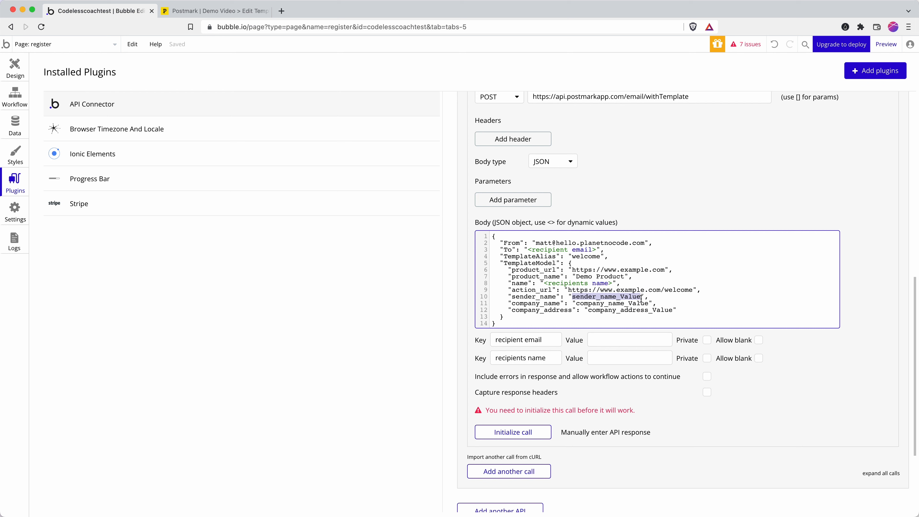
{"action": "type", "text": "Demo App"}
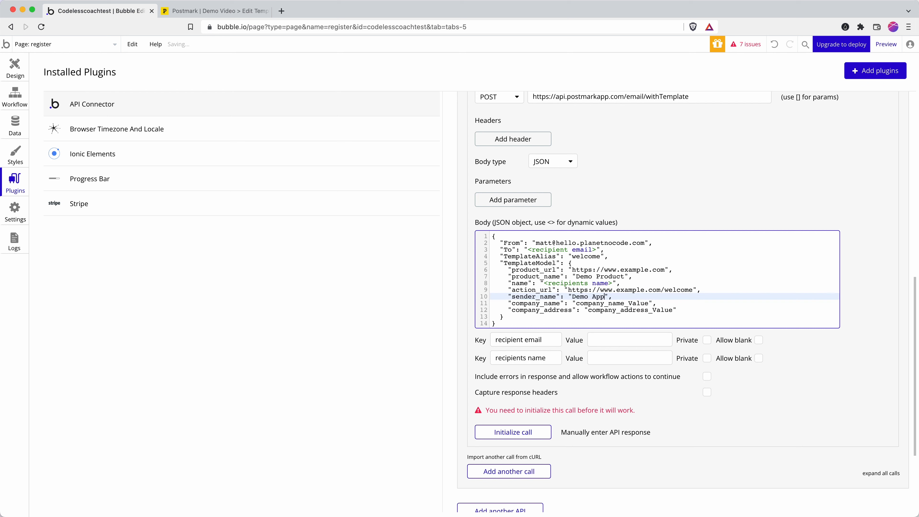
{"action": "left_click_drag", "start_coordinate": [576, 303], "coordinate": [651, 304]}
{"action": "type", "text": "Aamzin"}
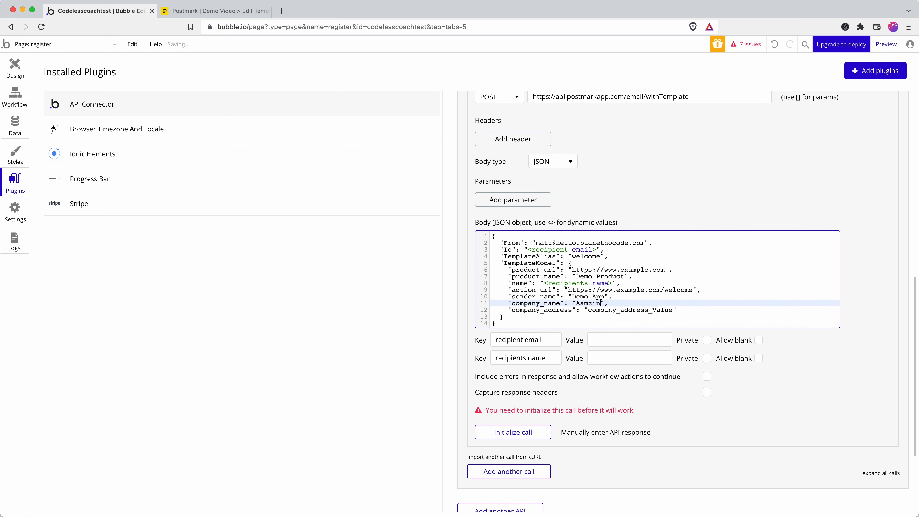
{"action": "key", "text": "BackSpace"}
{"action": "key", "text": "BackSpace"}
{"action": "key", "text": "BackSpace"}
{"action": "key", "text": "BackSpace"}
{"action": "type", "text": "mazing Demo App"}
{"action": "left_click_drag", "start_coordinate": [589, 310], "coordinate": [673, 311]}
{"action": "left_click", "coordinate": [673, 311]}
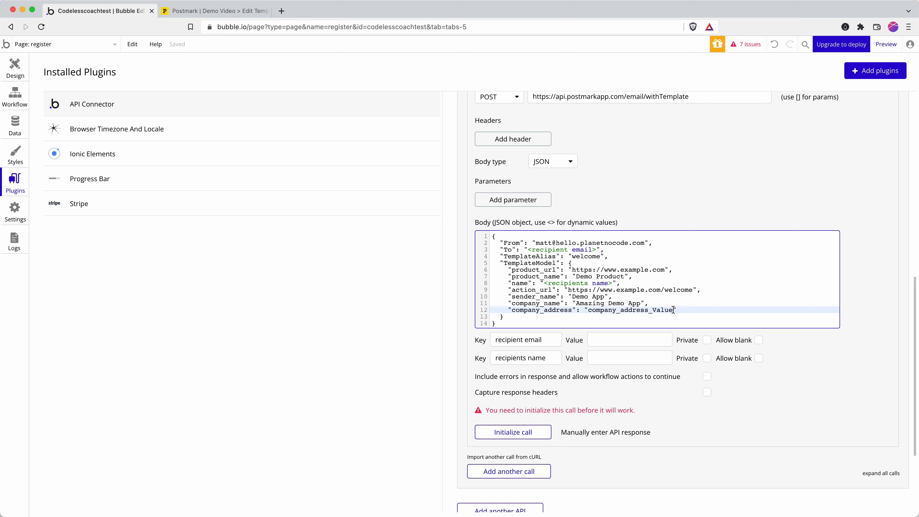
{"action": "scroll", "coordinate": [611, 304], "scroll_direction": "down", "scroll_amount": 1}
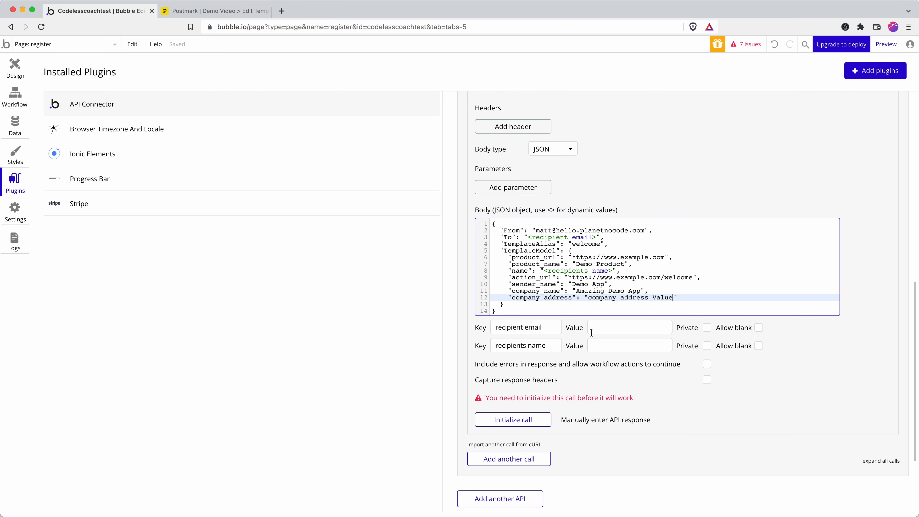
Enter a test e-mail address as the recipient email value.
{"action": "left_click", "coordinate": [600, 329]}
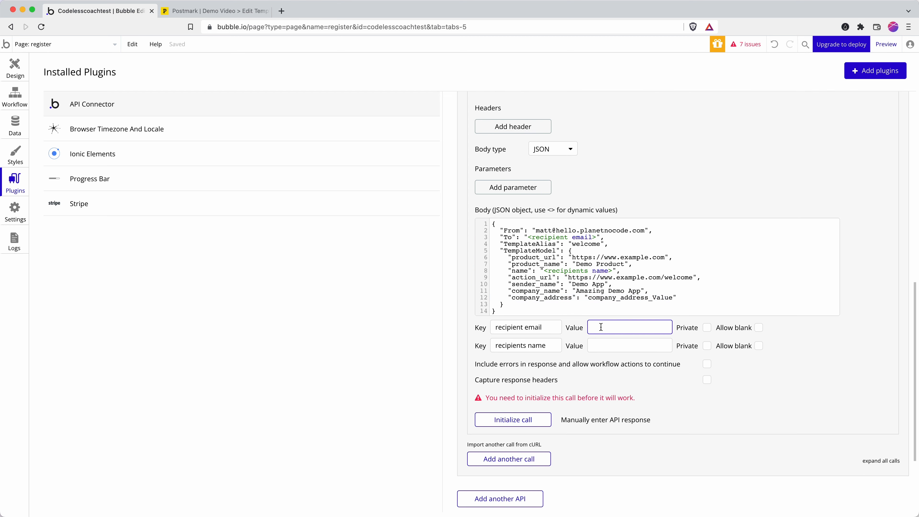
{"action": "key", "text": "Tab"}
{"action": "key", "text": "Tab"}
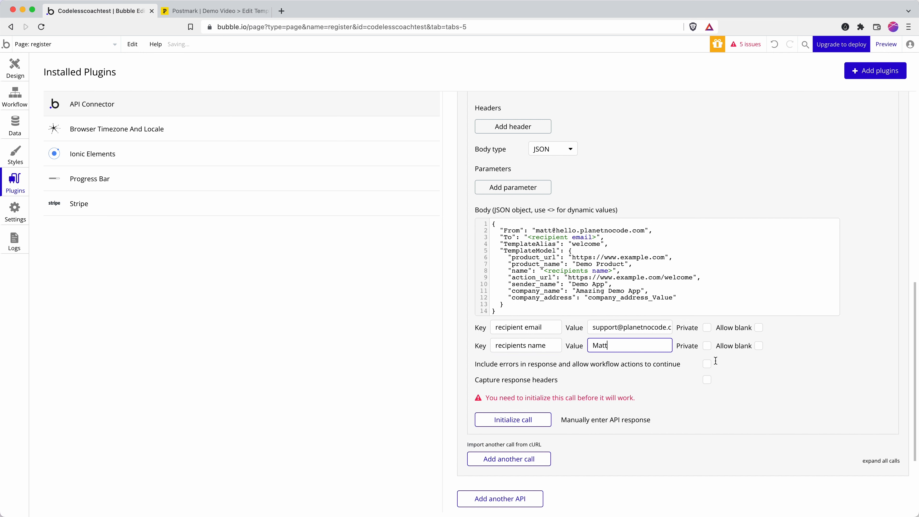
Initialize the call and save its returned To, SubmittedAt, MessageID, ErrorCode and Message fields.
{"action": "left_click", "coordinate": [505, 421]}
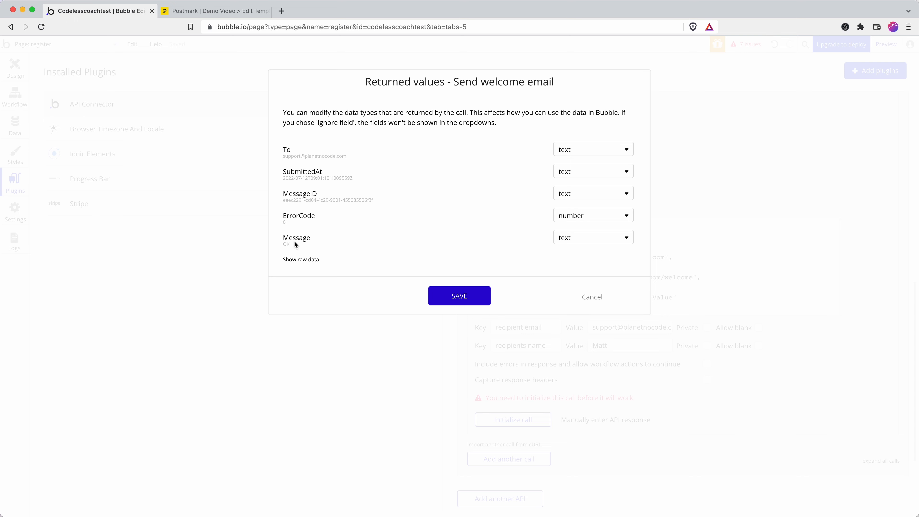
{"action": "left_click", "coordinate": [473, 298]}
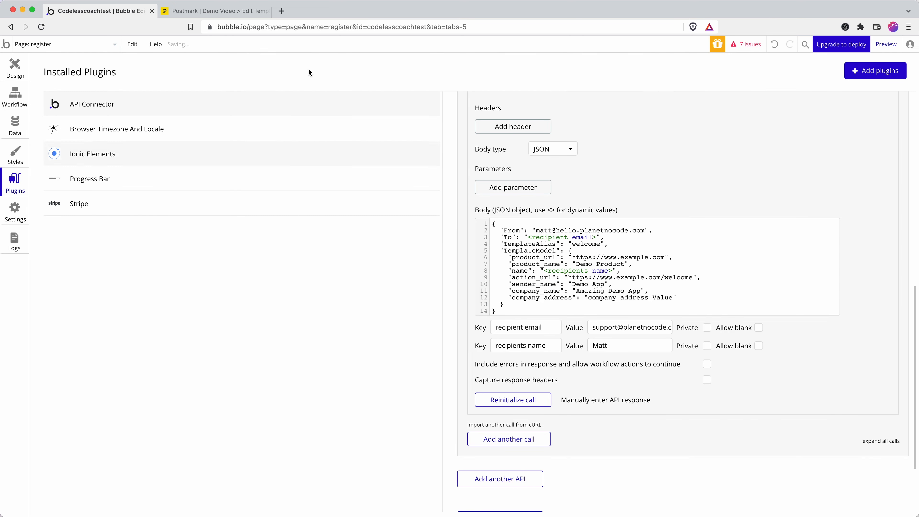
{"action": "left_click", "coordinate": [212, 13]}
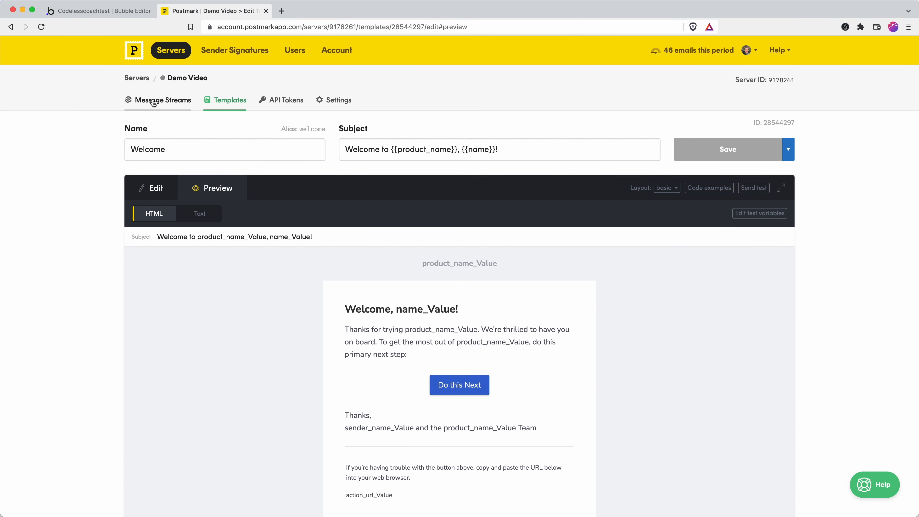
Open the Demo Video Default Transactional Stream's activity showing the processed welcome email.
{"action": "left_click", "coordinate": [170, 104]}
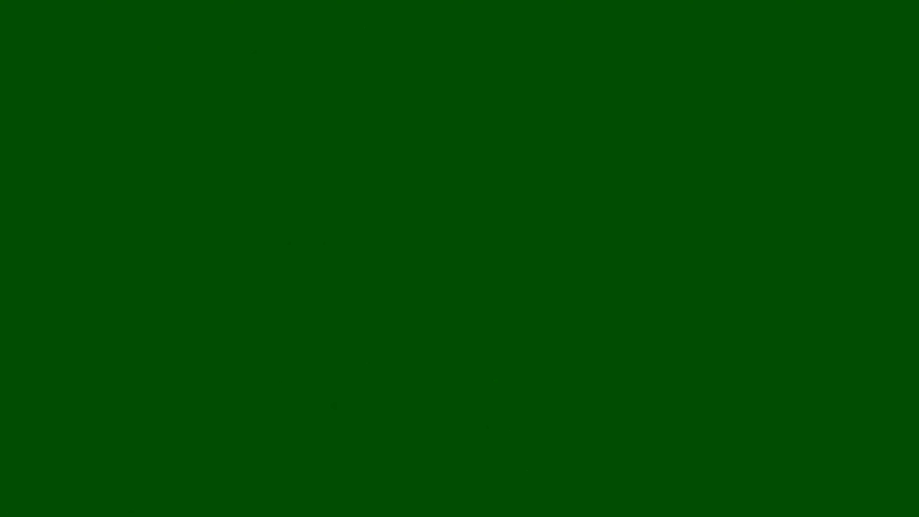
{"action": "left_click", "coordinate": [288, 272]}
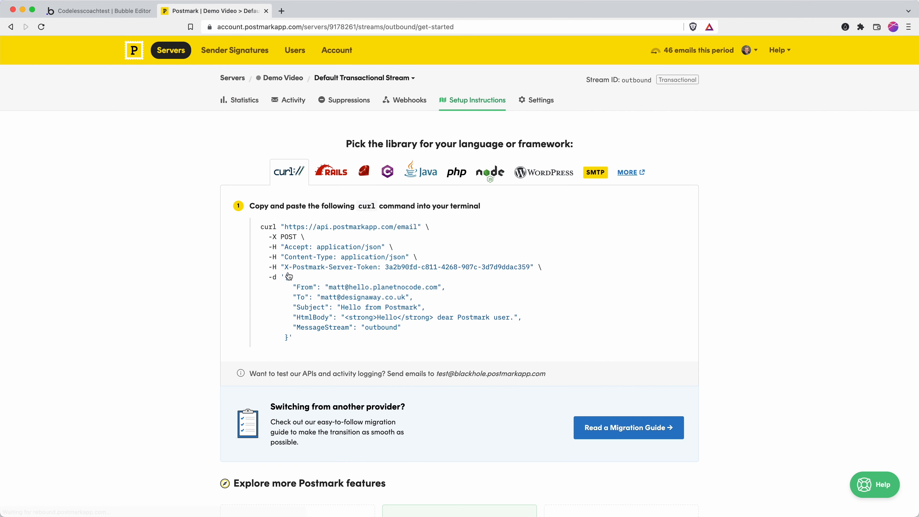
{"action": "scroll", "coordinate": [352, 261], "scroll_direction": "down", "scroll_amount": 3}
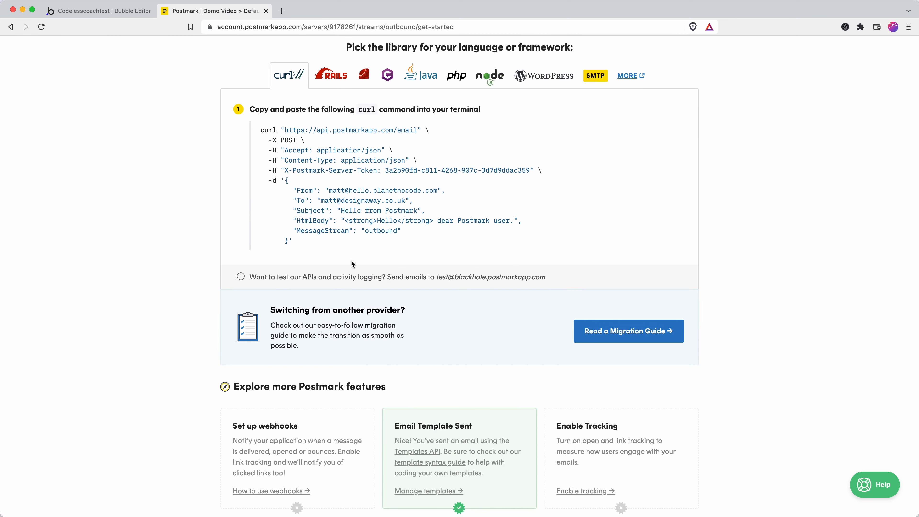
{"action": "scroll", "coordinate": [352, 261], "scroll_direction": "up", "scroll_amount": 3}
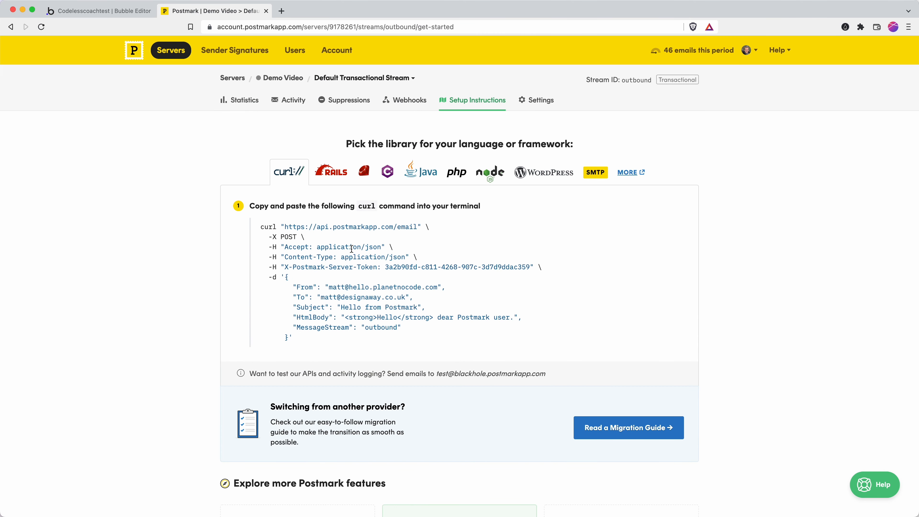
{"action": "left_click", "coordinate": [290, 100]}
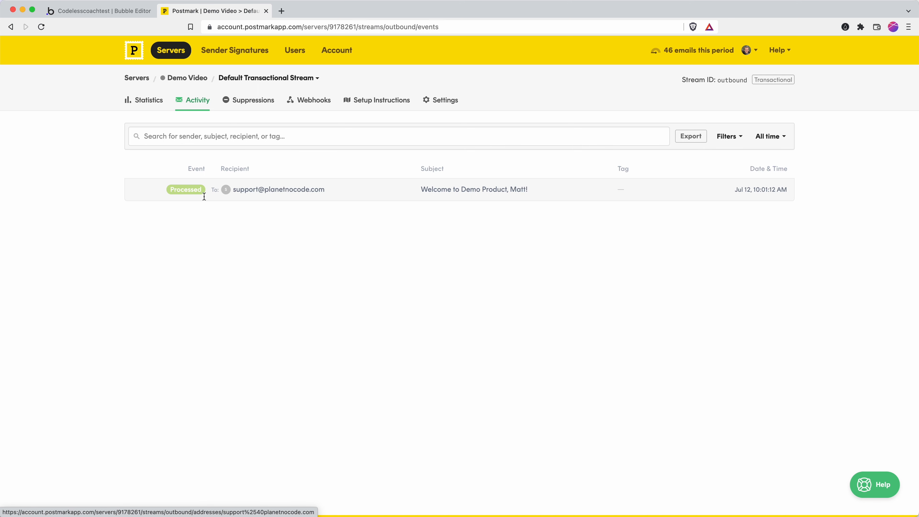
Reload the Default Transactional Stream activity until the welcome email shows as Delivered.
{"action": "left_click", "coordinate": [273, 26]}
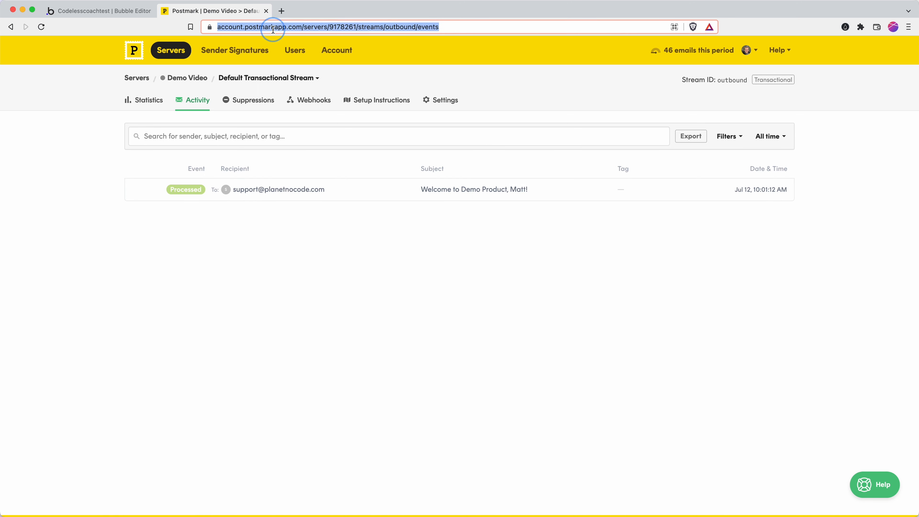
{"action": "key", "text": "Return"}
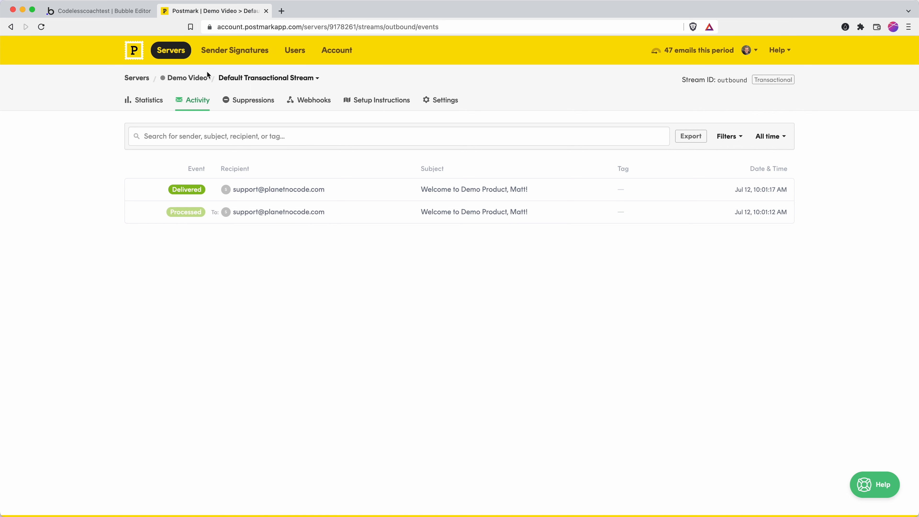
Go from the Demo Video server's streams to its Templates list and edit the Welcome template.
{"action": "left_click", "coordinate": [187, 77]}
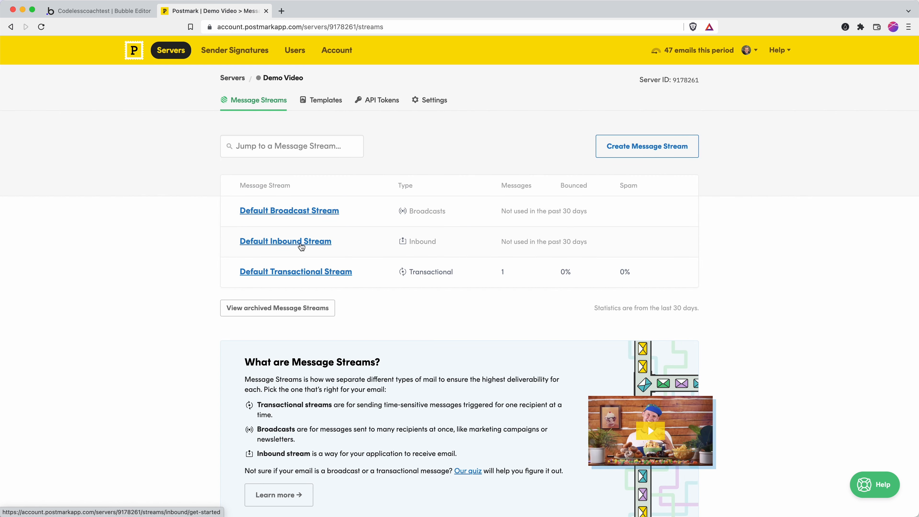
{"action": "left_click", "coordinate": [289, 272]}
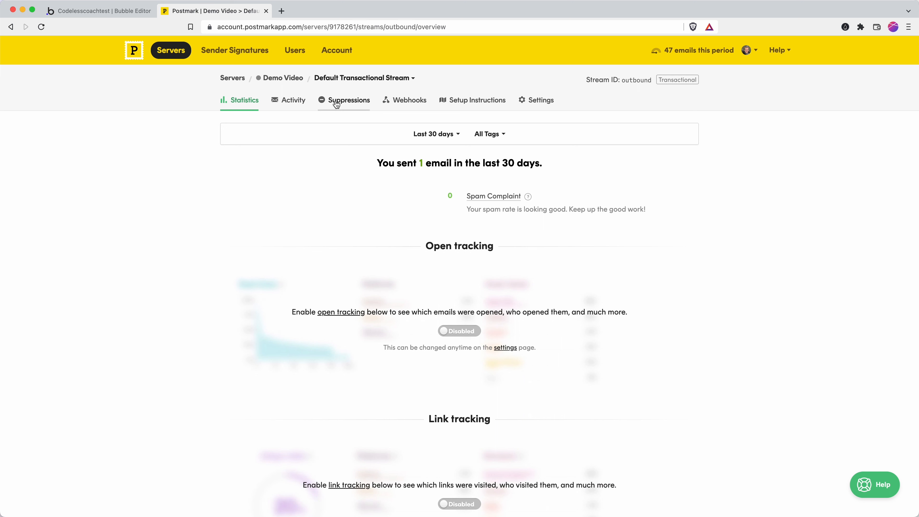
{"action": "left_click", "coordinate": [287, 80]}
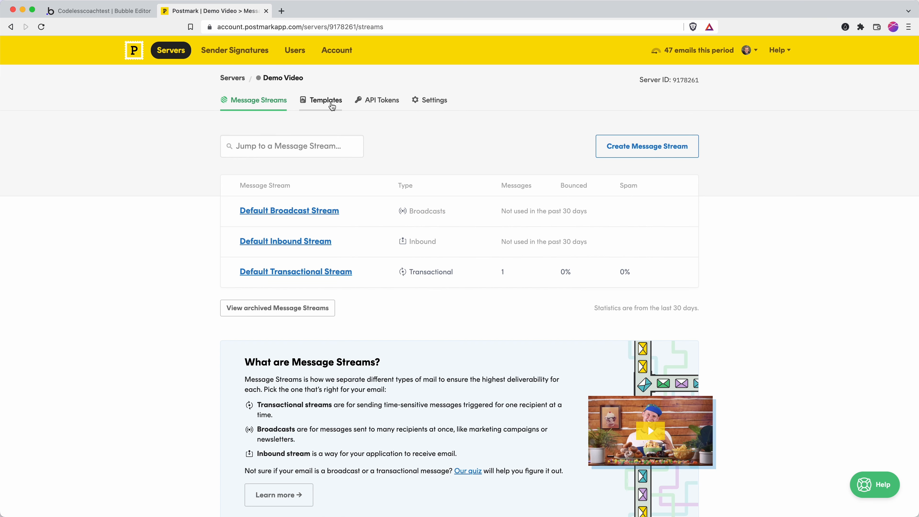
{"action": "left_click", "coordinate": [330, 103]}
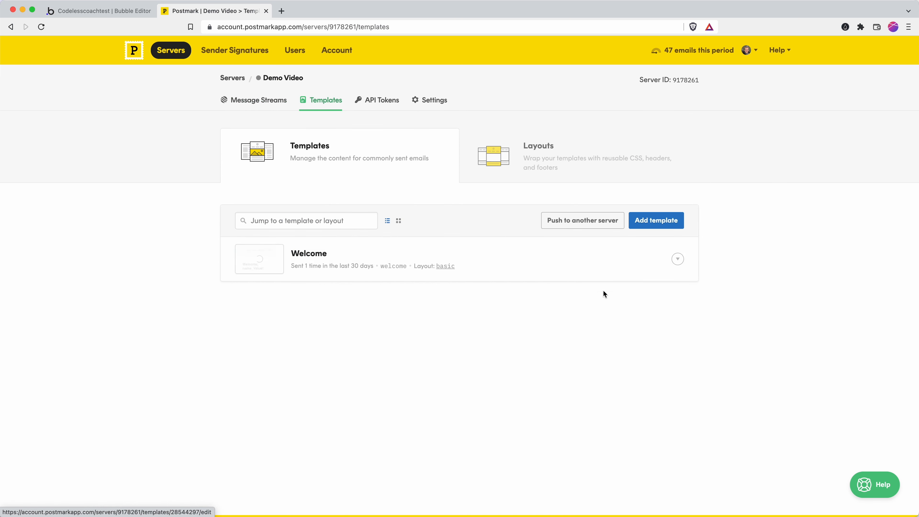
{"action": "left_click", "coordinate": [678, 259]}
{"action": "left_click", "coordinate": [641, 282]}
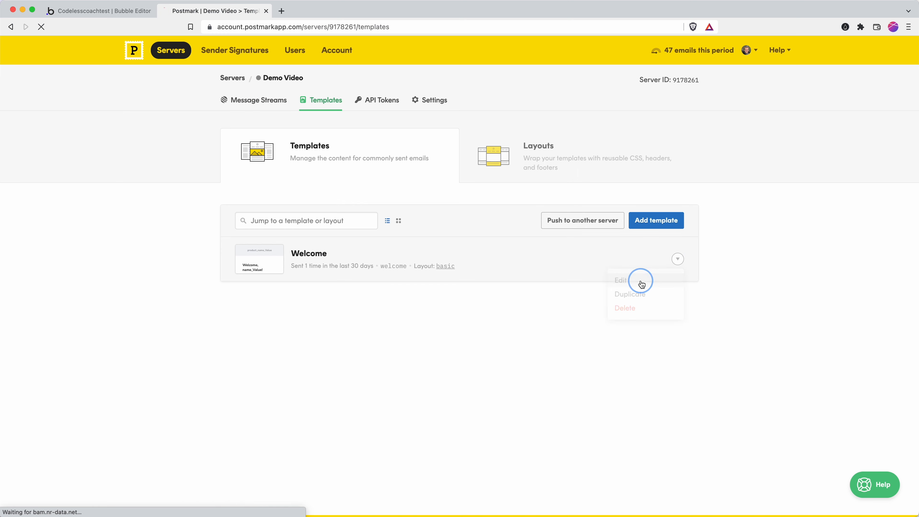
Review the Welcome template's HTML, lines 1–18, against Bubble's JSON body.
{"action": "scroll", "coordinate": [304, 267], "scroll_direction": "down", "scroll_amount": 2}
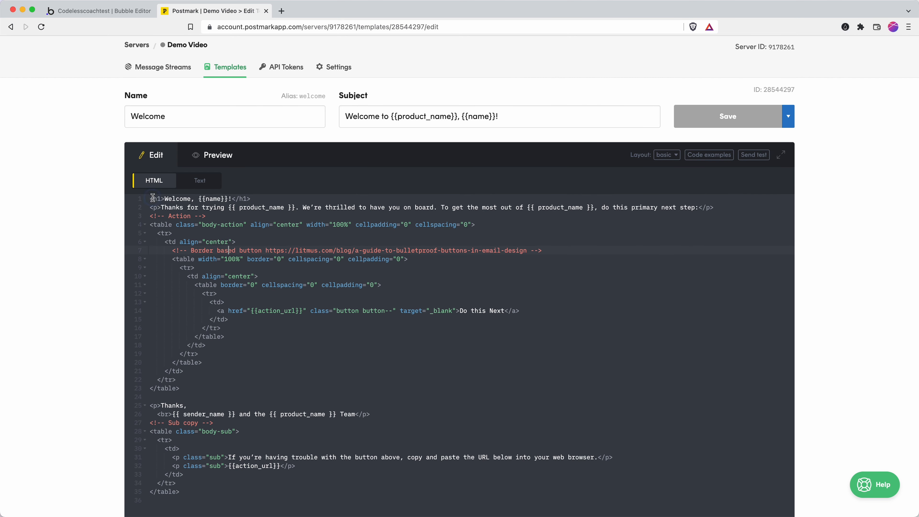
{"action": "left_click_drag", "start_coordinate": [150, 199], "coordinate": [307, 347]}
{"action": "left_click", "coordinate": [308, 347]}
{"action": "left_click", "coordinate": [125, 12]}
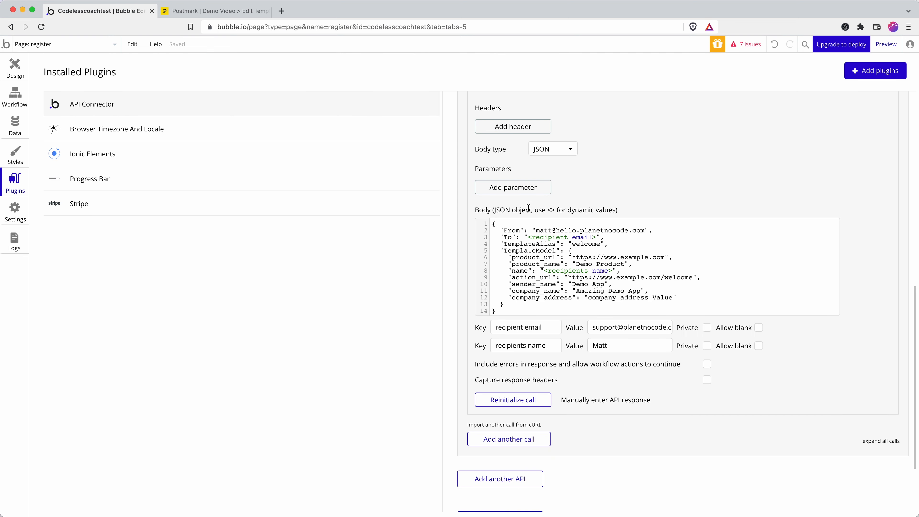
{"action": "left_click", "coordinate": [239, 11]}
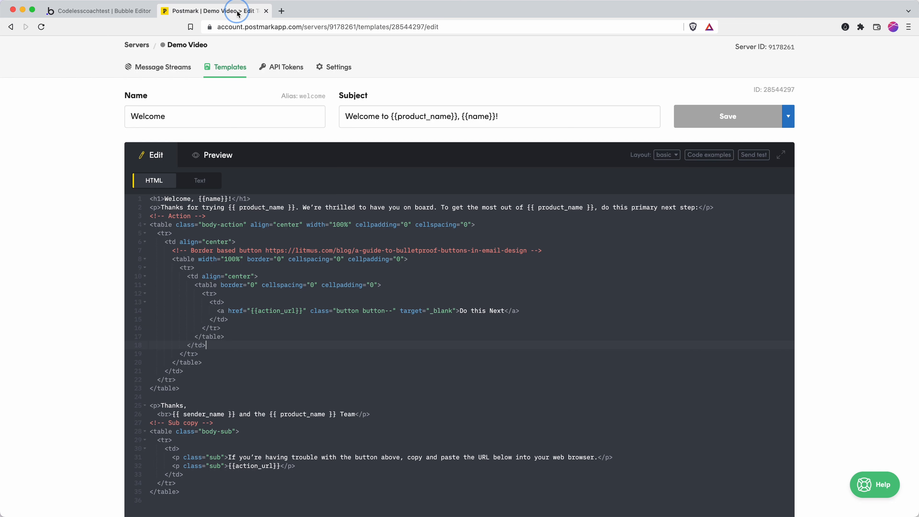
{"action": "scroll", "coordinate": [358, 285], "scroll_direction": "down", "scroll_amount": 1}
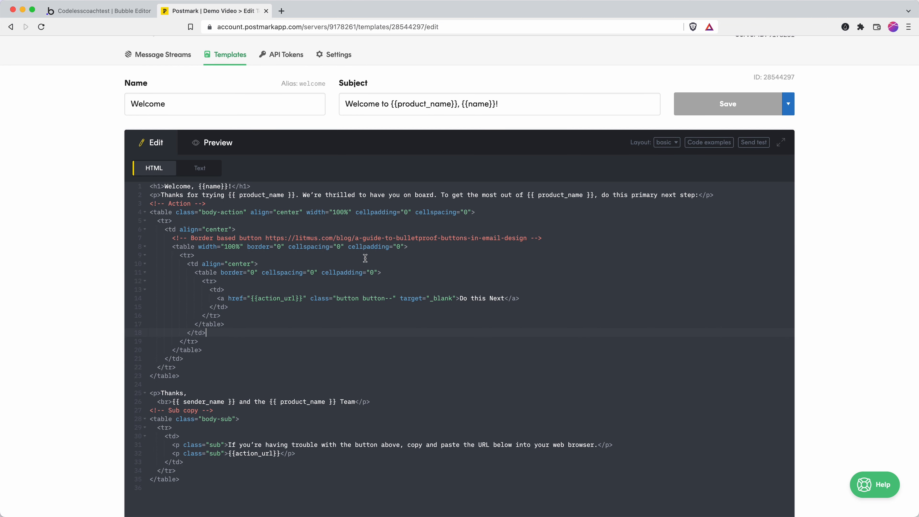